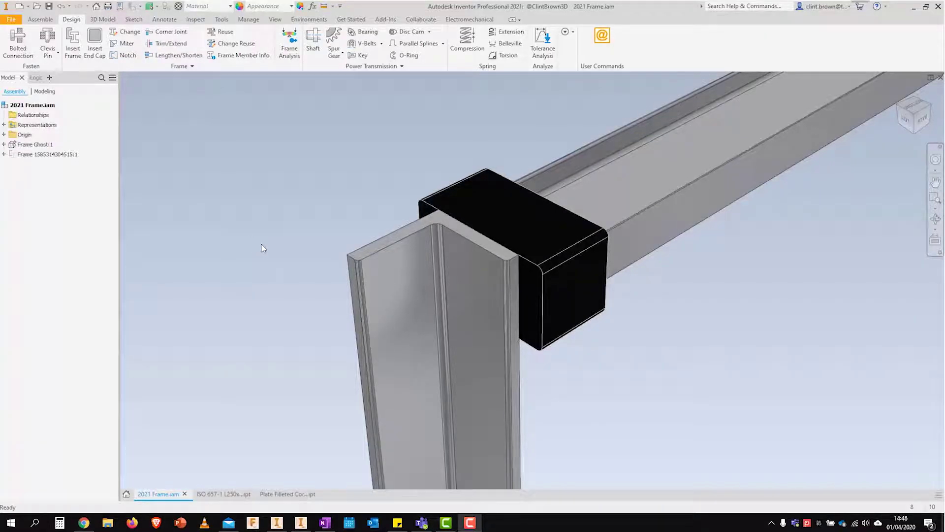
- Start a bolted connection on 2021 Frame.iam, keeping Linear placement
left_click(15, 48)
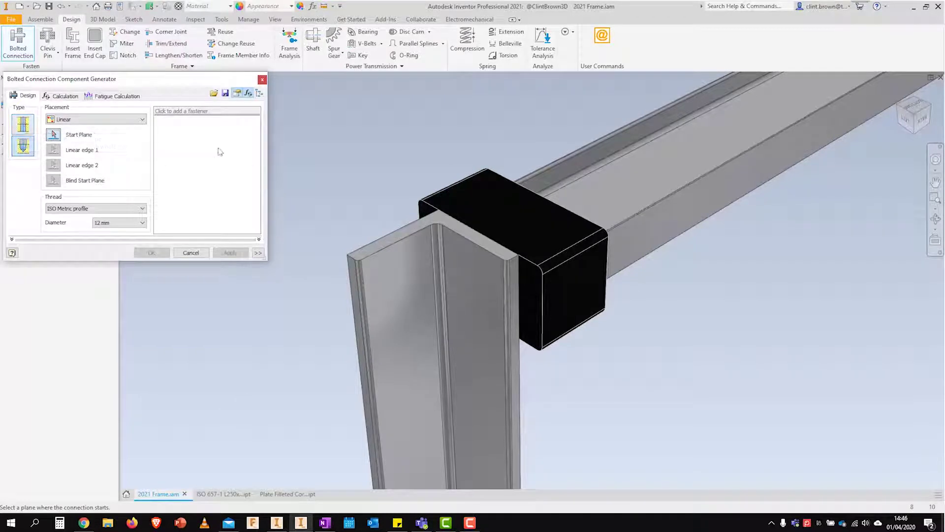
left_click(138, 120)
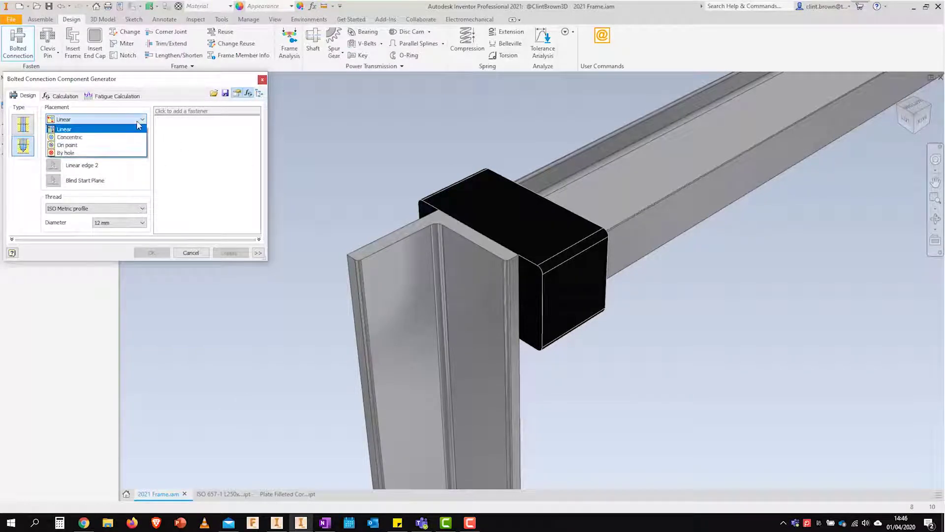
left_click(89, 130)
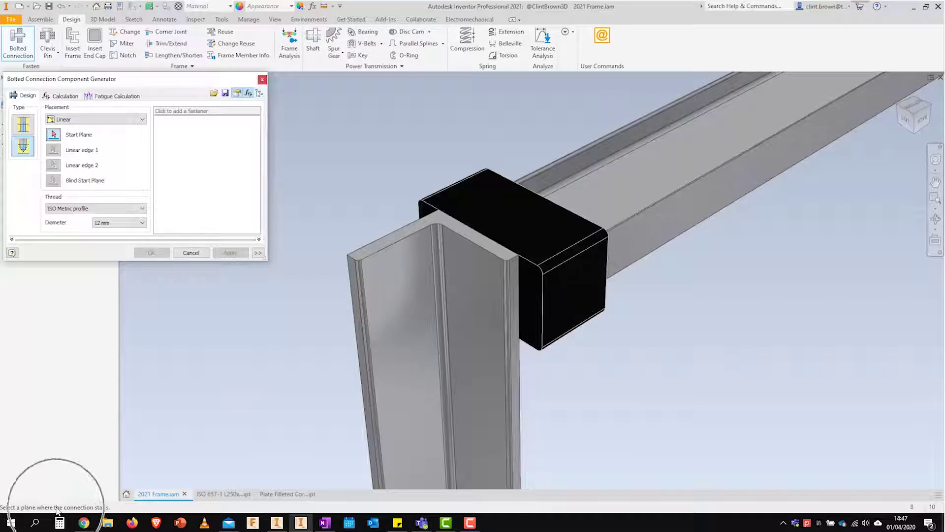
- Locate the hole on the angle's inner face 30 mm from two edges, blind-starting at the top face
left_click(465, 258)
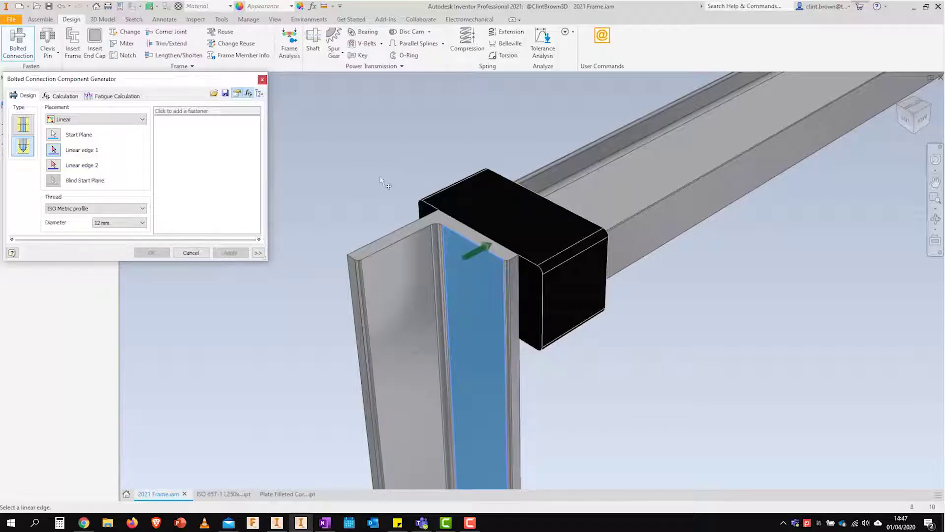
left_click(459, 236)
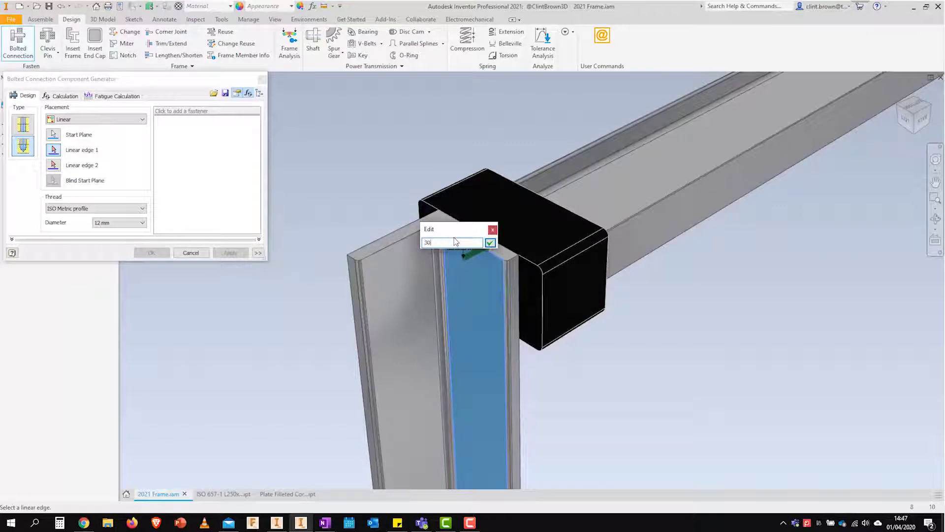
key("Return")
left_click(431, 241)
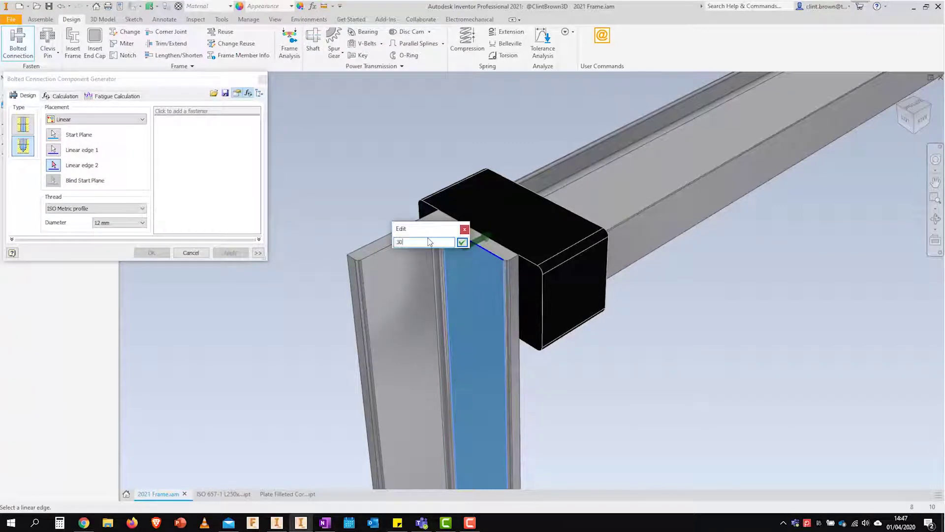
key("Return")
scroll(427, 232, "up", 5)
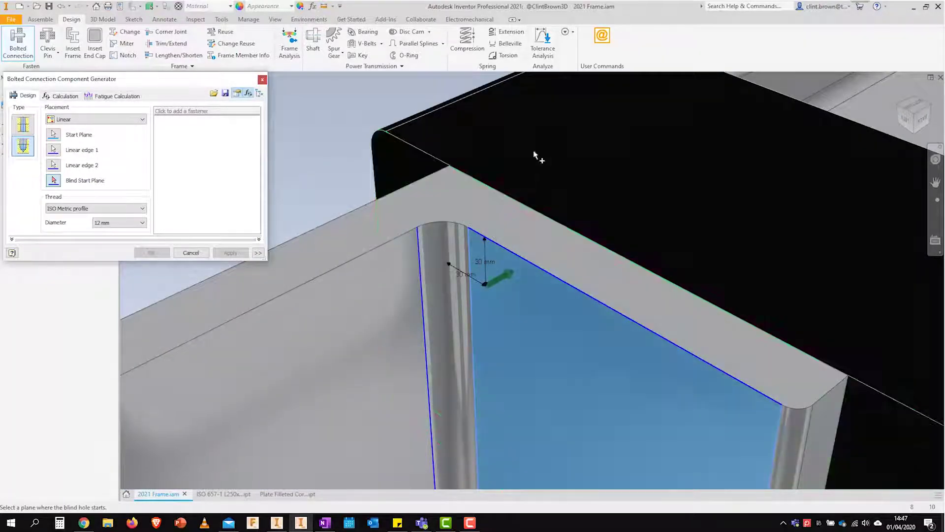
left_click(388, 173)
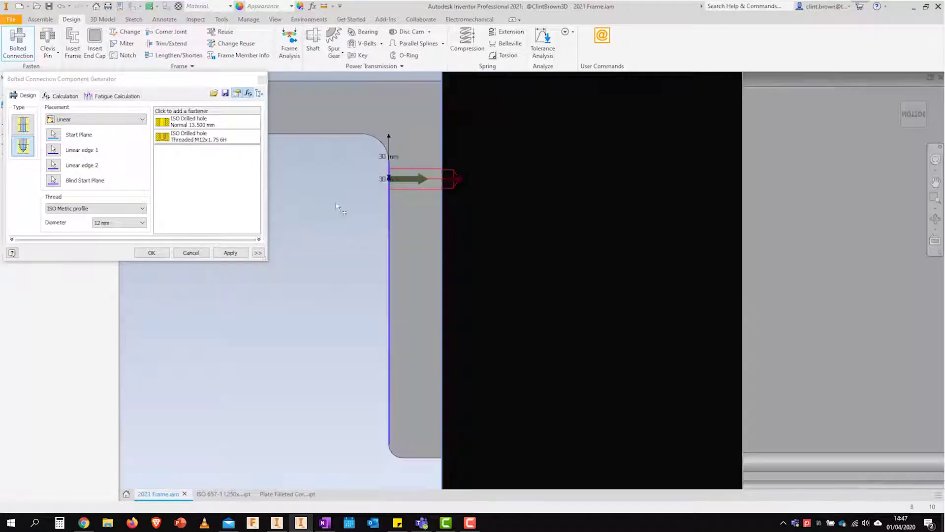
left_click(913, 111)
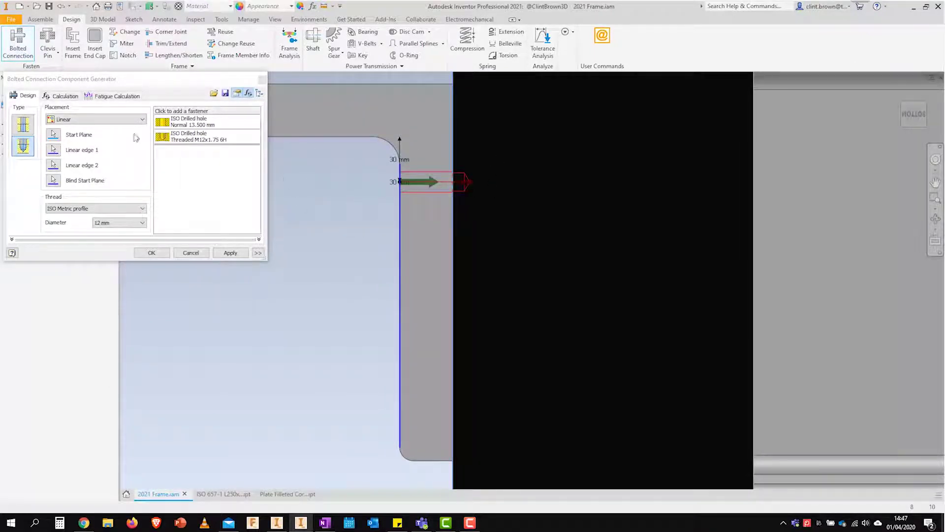
left_click(120, 224)
left_click(120, 269)
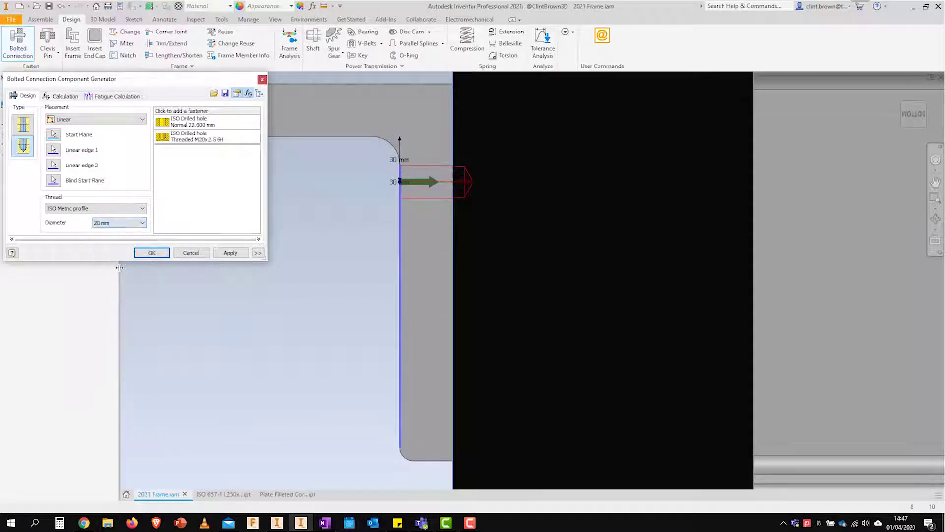
left_click(123, 223)
scroll(114, 256, "up", 3)
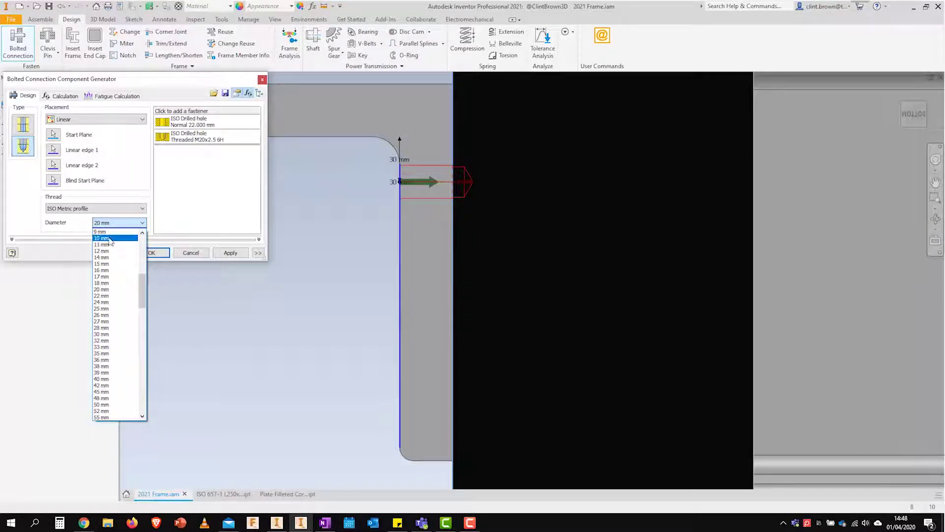
left_click(113, 239)
left_click(88, 211)
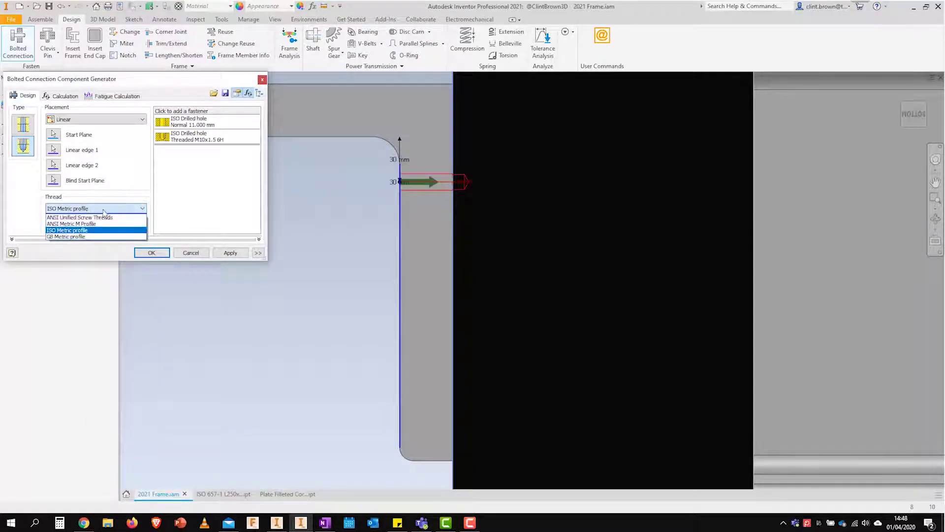
left_click(31, 236)
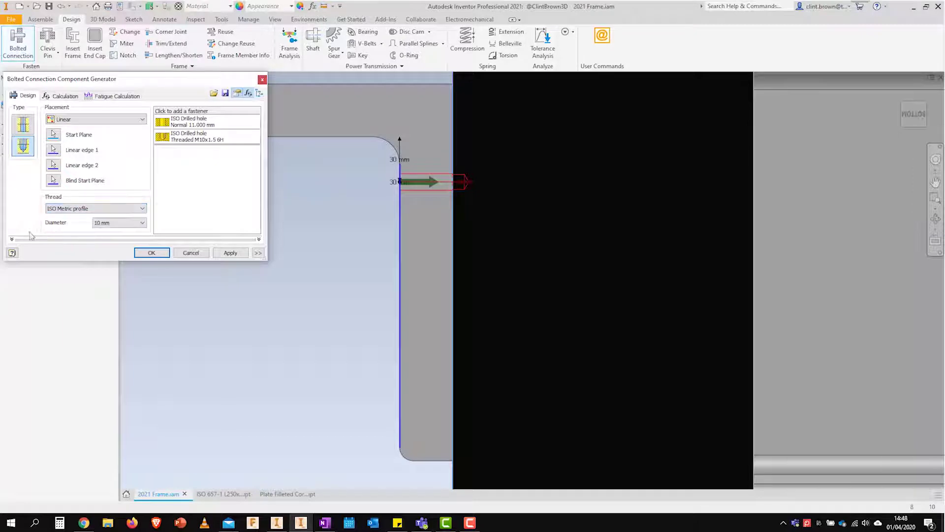
left_click(119, 224)
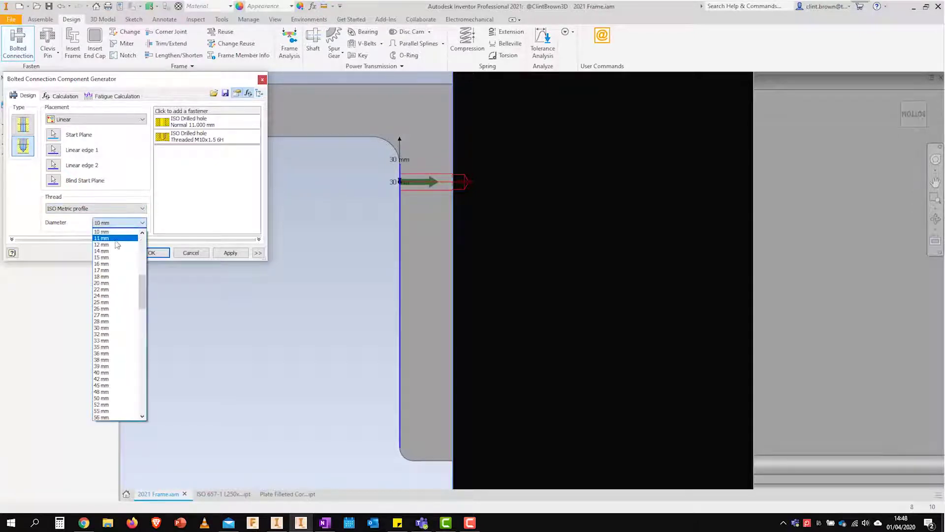
left_click(113, 245)
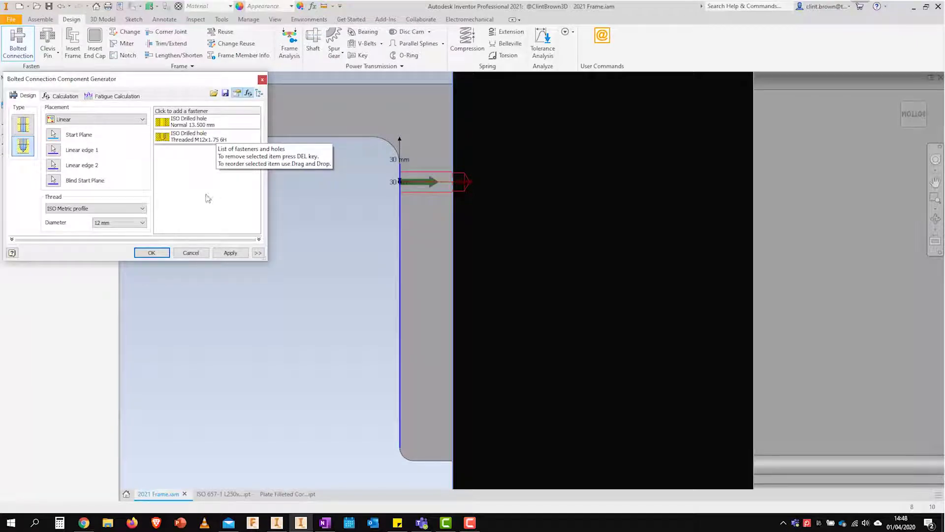
- Add an ISO 4762 screw from the ISO Socket Head Bolts category to the connection
left_click(184, 111)
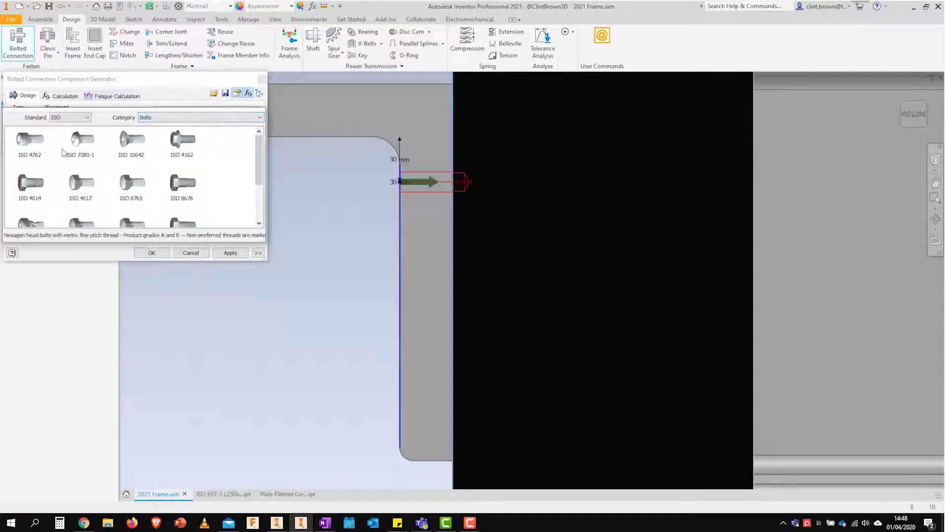
left_click(81, 141)
left_click(87, 117)
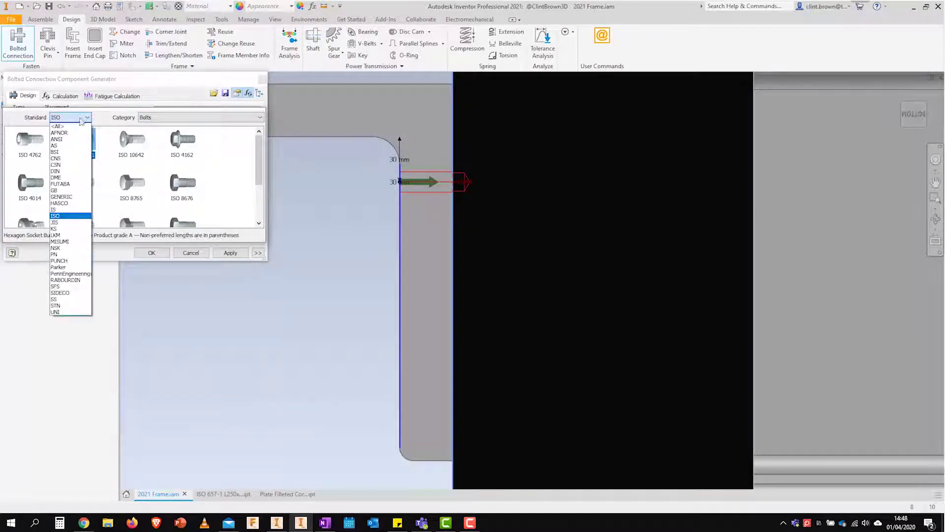
left_click(105, 122)
mouse_move(256, 148)
left_mouse_down()
mouse_move(257, 193)
mouse_move(257, 159)
left_mouse_up()
left_click(218, 119)
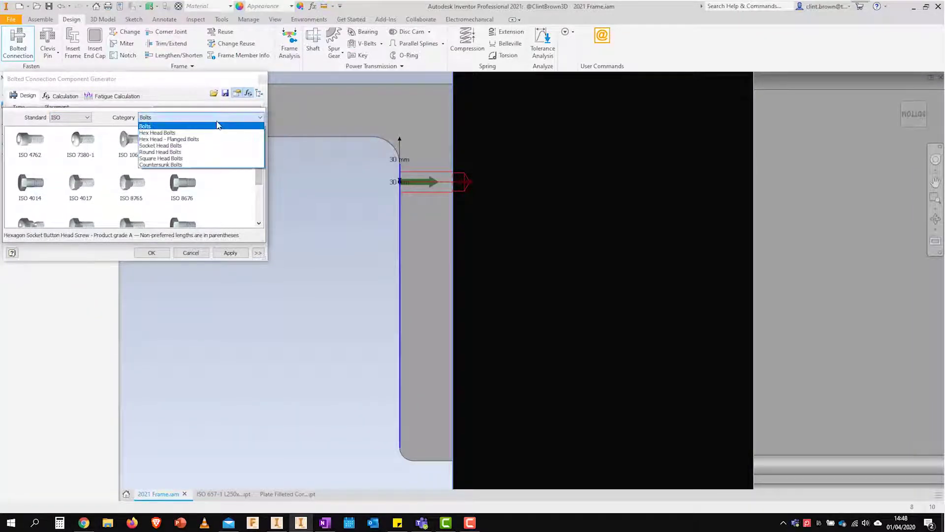
left_click(165, 146)
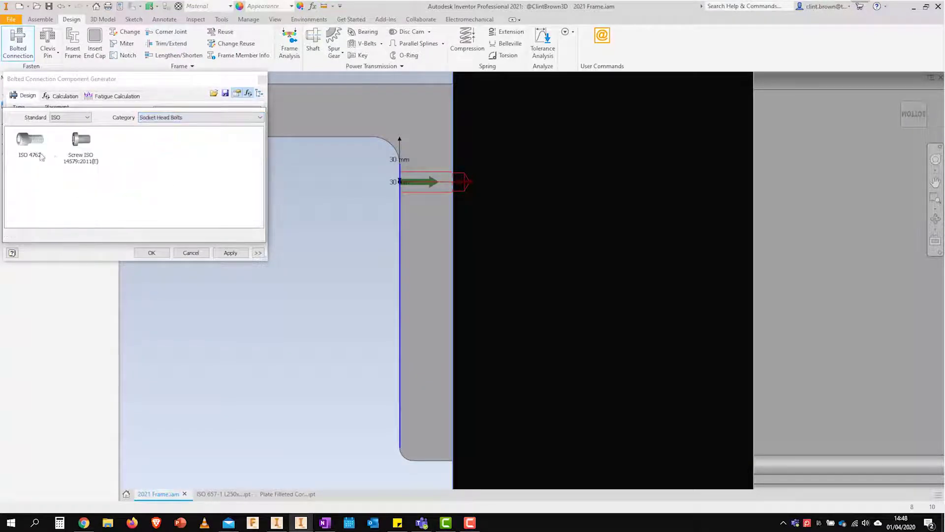
left_click(29, 142)
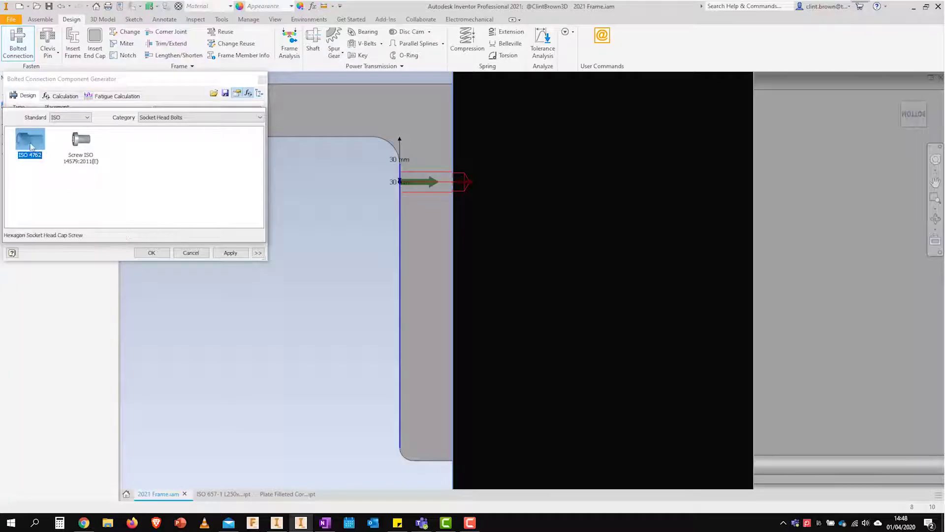
double_click(31, 146)
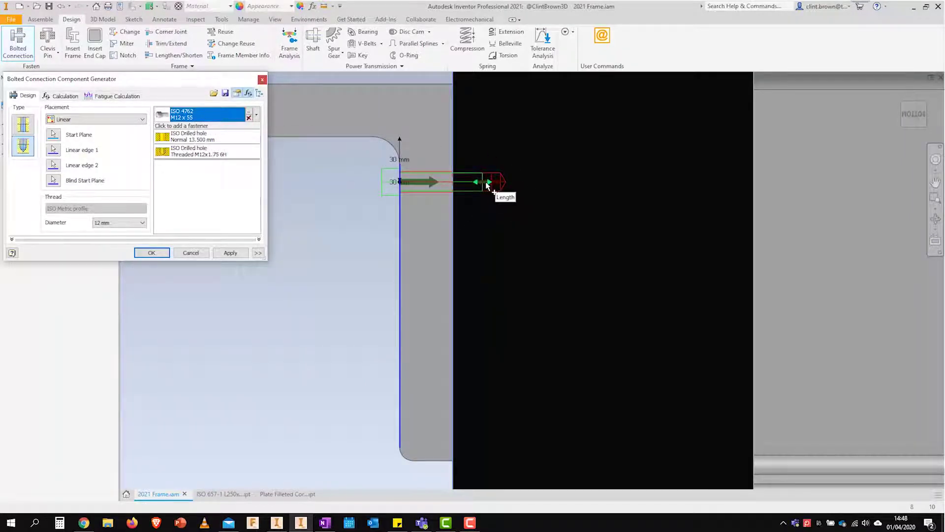
- Drag the screw length to M12 x 70 and expand the Templates Library
left_click_drag(491, 184, 515, 185)
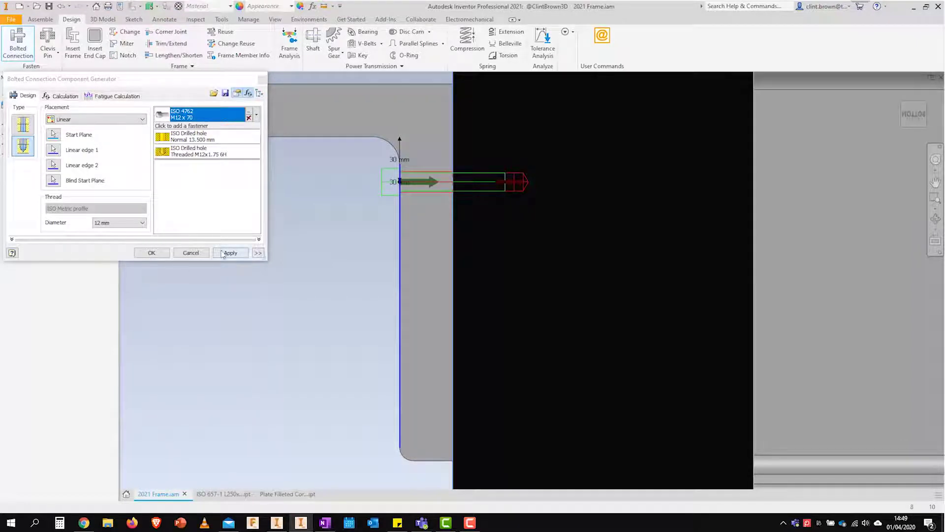
left_click(257, 252)
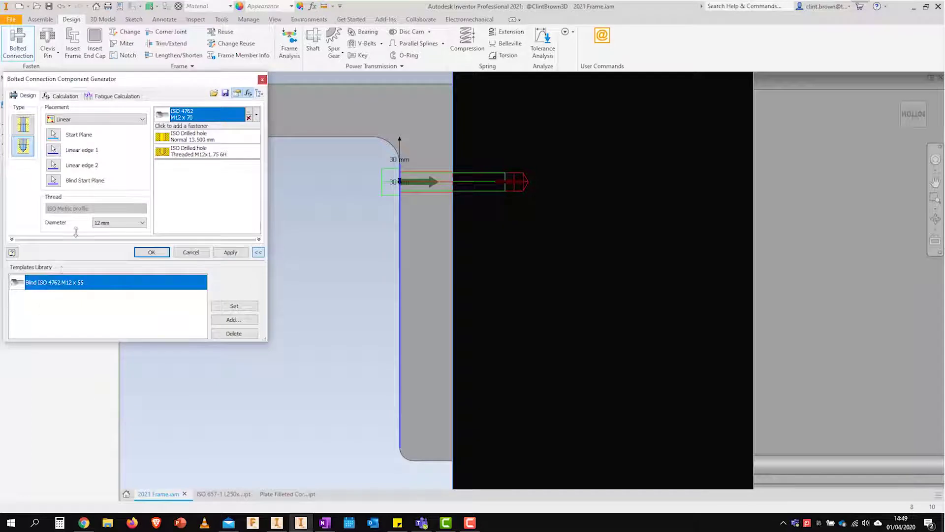
- Replace the M12 x 55 template with 'Blind - ISO 4762 M12 x 70' and place the screw
left_click(234, 333)
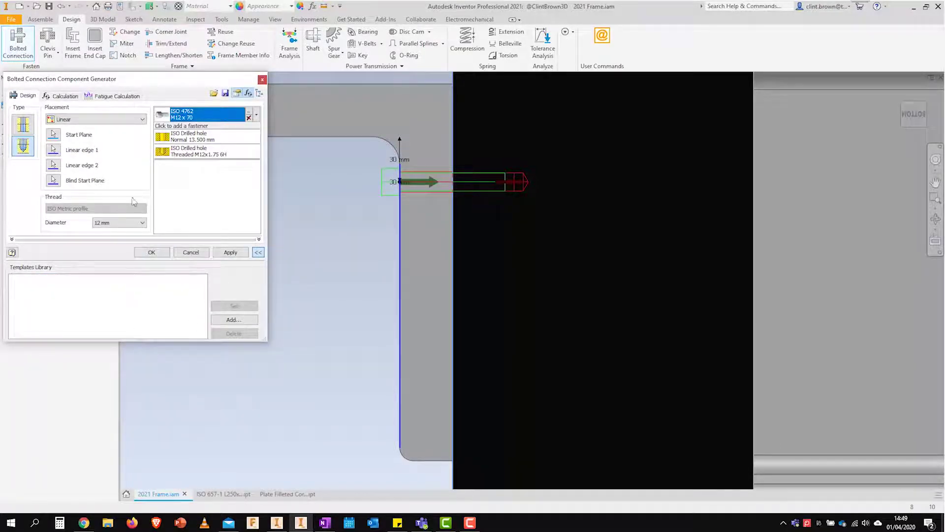
left_click(232, 320)
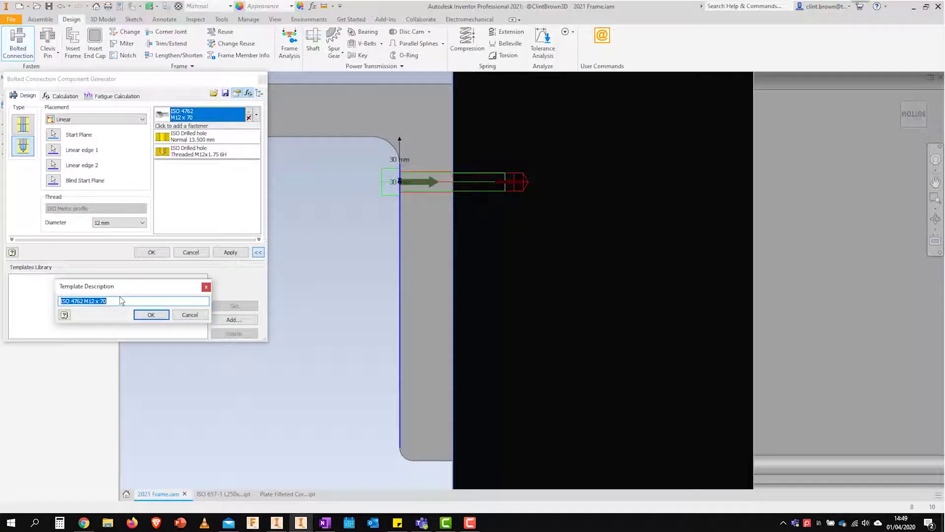
key("Home")
type("Blind -")
left_click(152, 314)
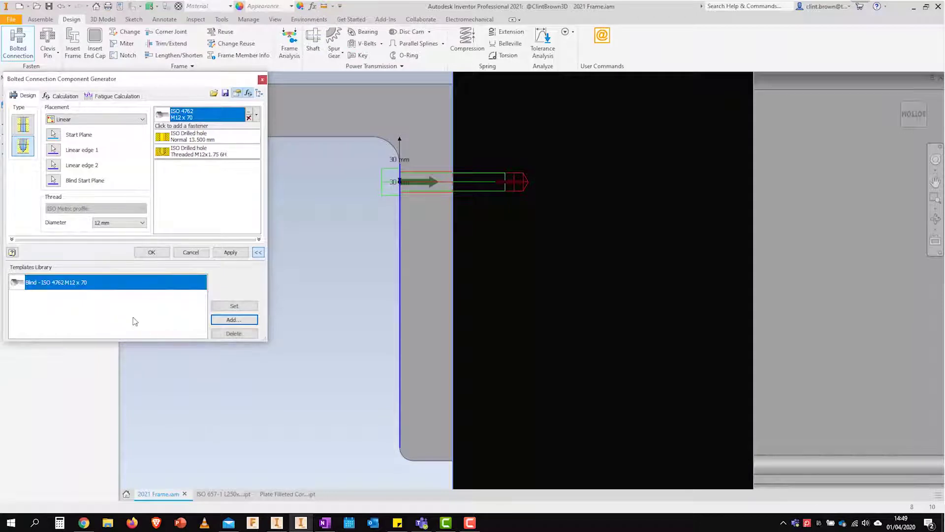
left_click(152, 253)
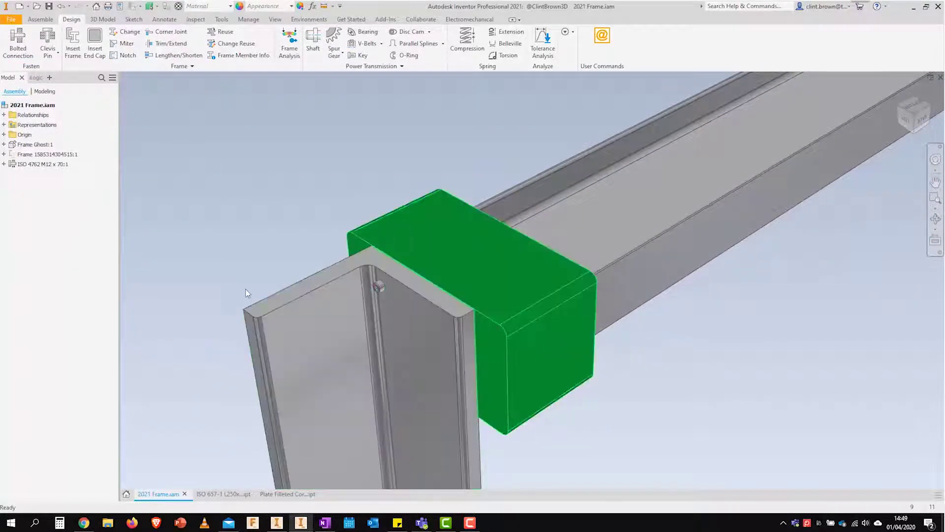
- Open the angle part and review the angle and filleted plate part files
double_click(365, 269)
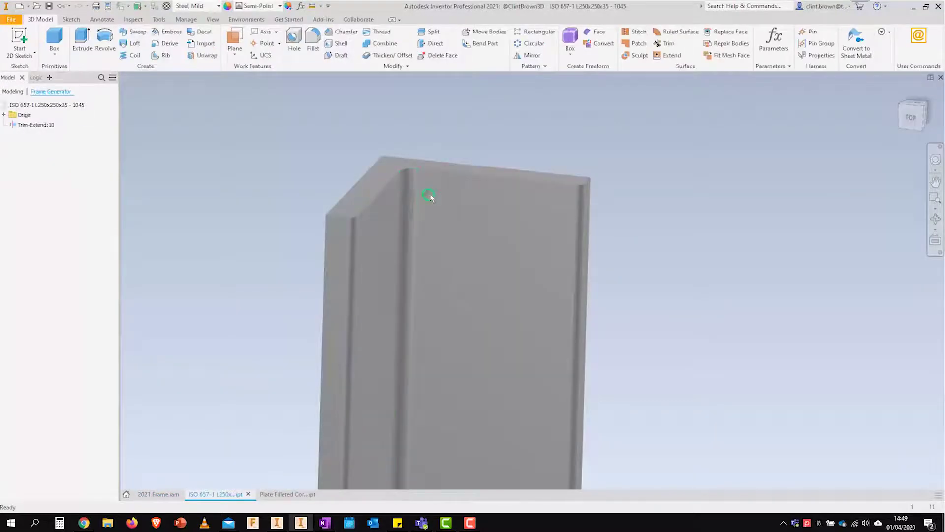
left_click(279, 494)
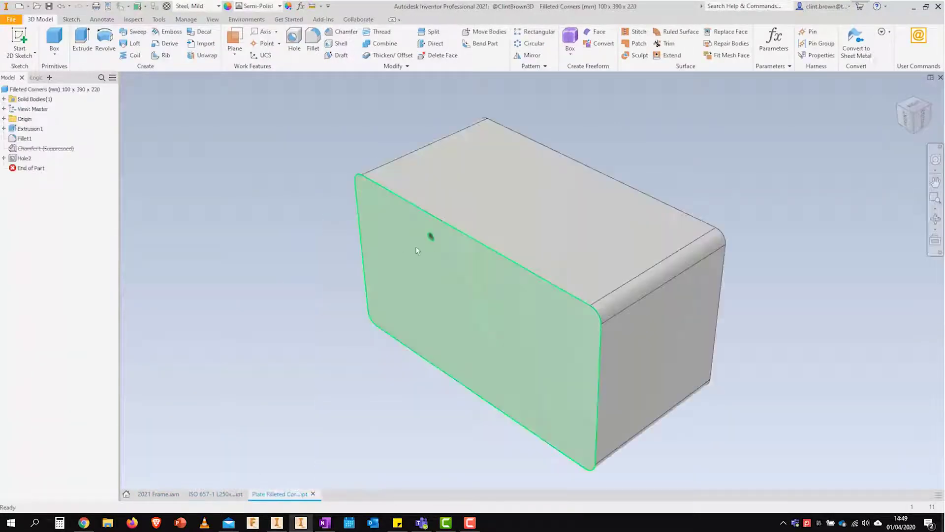
scroll(428, 241, "down", 6)
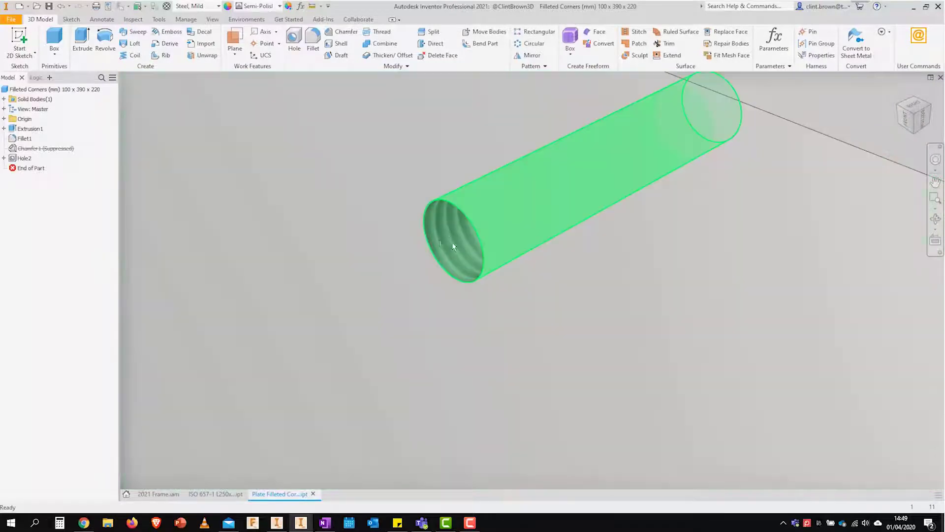
scroll(350, 356, "up", 5)
left_click(211, 494)
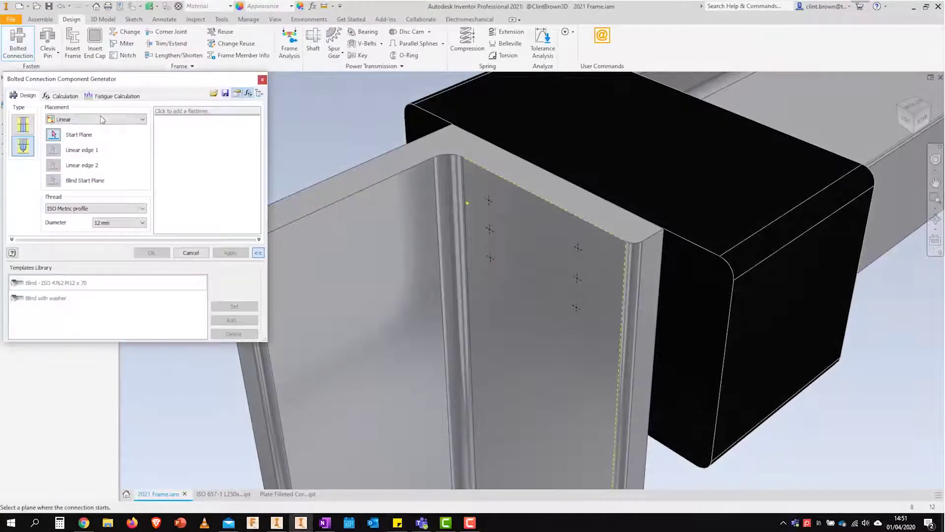
- Place M12 x 70 screws with washers on the angle's six sketch points using 'Blind with washer'
left_click(99, 120)
left_click(90, 145)
left_click(529, 247)
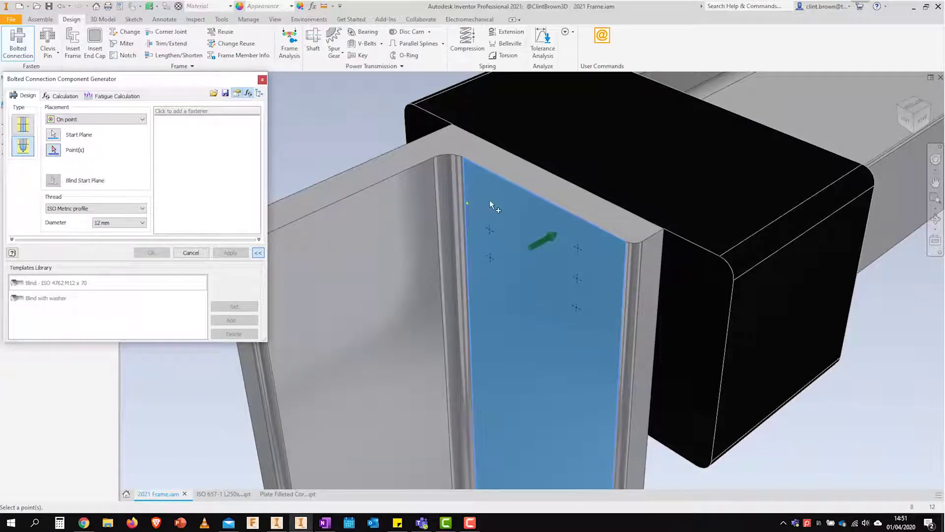
left_click(490, 228)
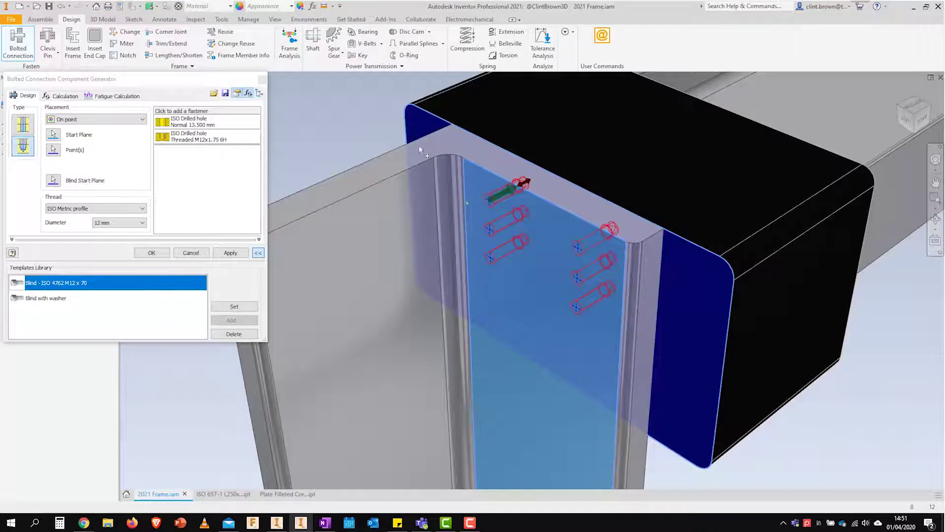
left_click(56, 302)
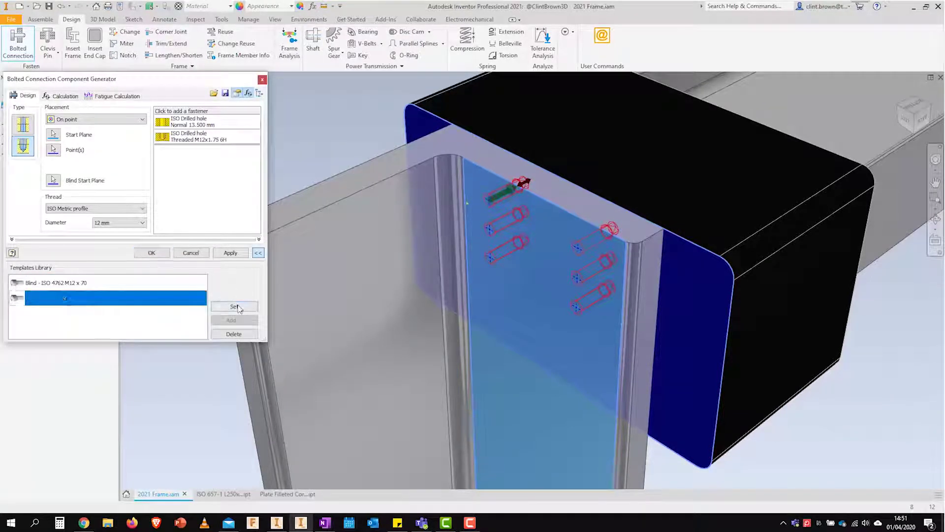
left_click(234, 306)
left_click(151, 253)
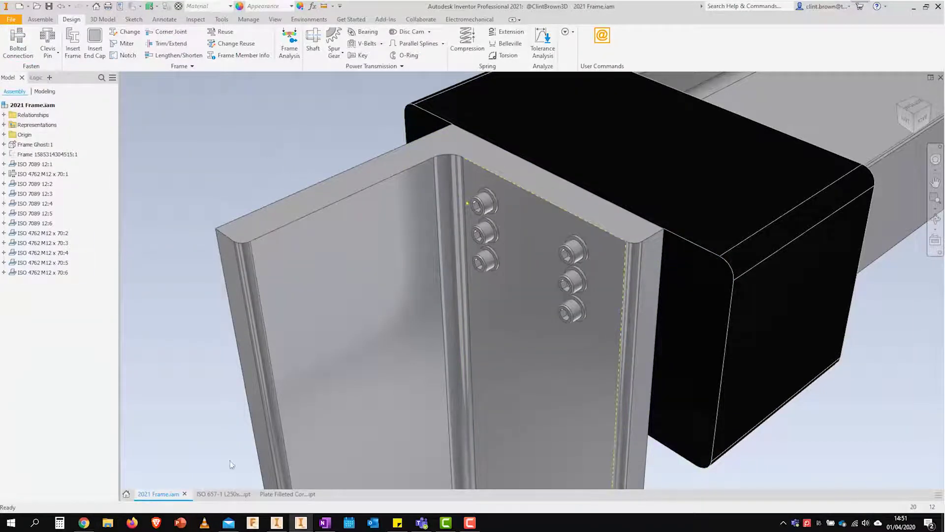
- Add concentric M12 x 70 bolts with washers at the angle's round features, blind in the filleted plate
left_click(215, 494)
left_click(291, 497)
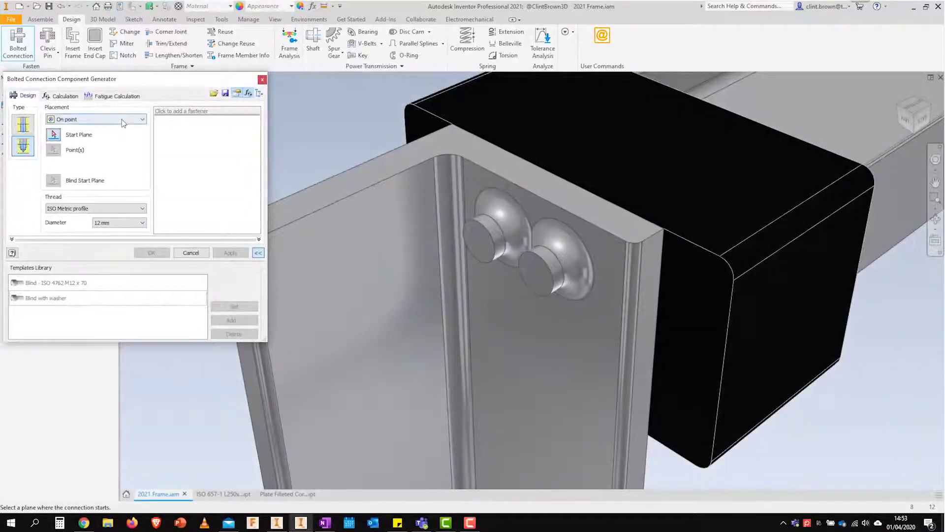
left_click(123, 119)
left_click(100, 138)
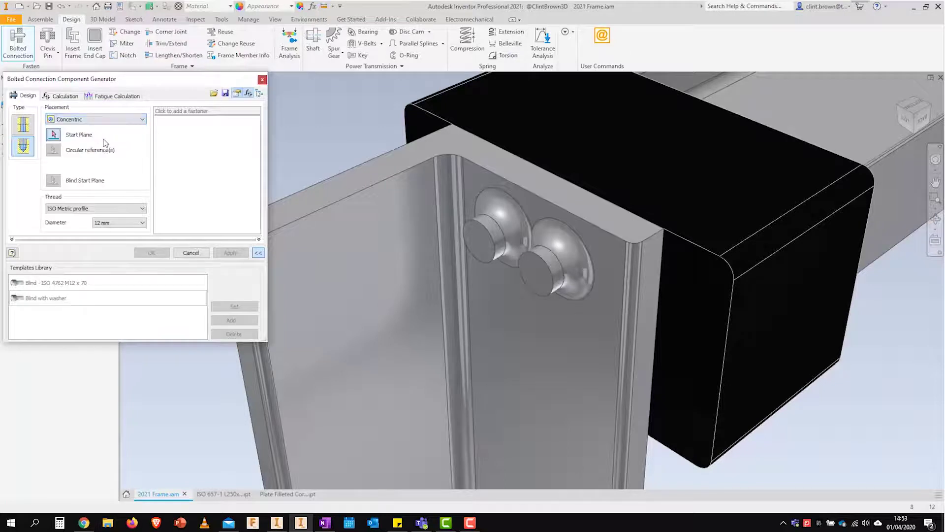
left_click(477, 243)
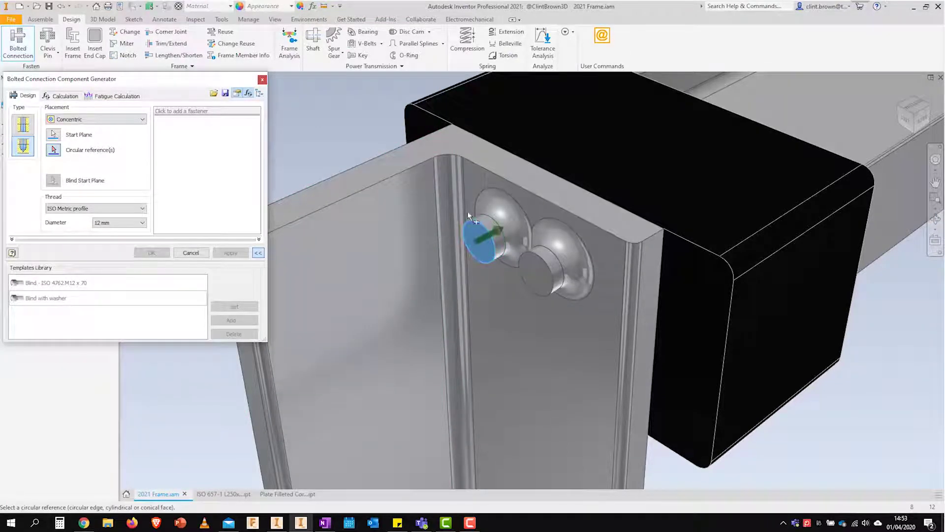
left_click(472, 225)
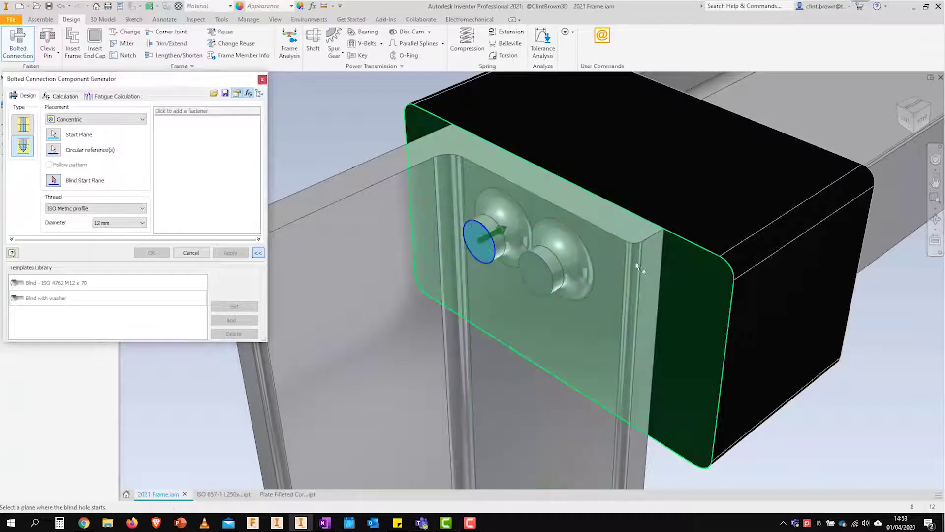
left_click(675, 281)
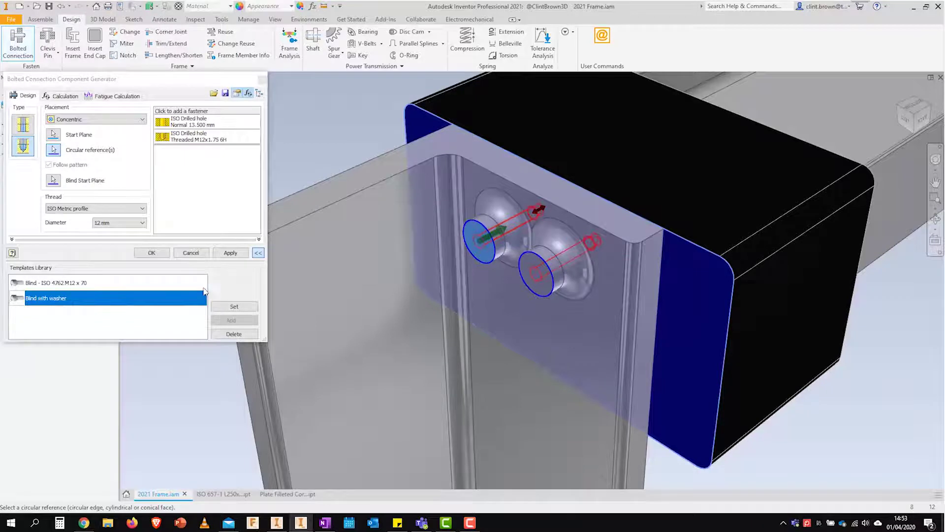
left_click(235, 306)
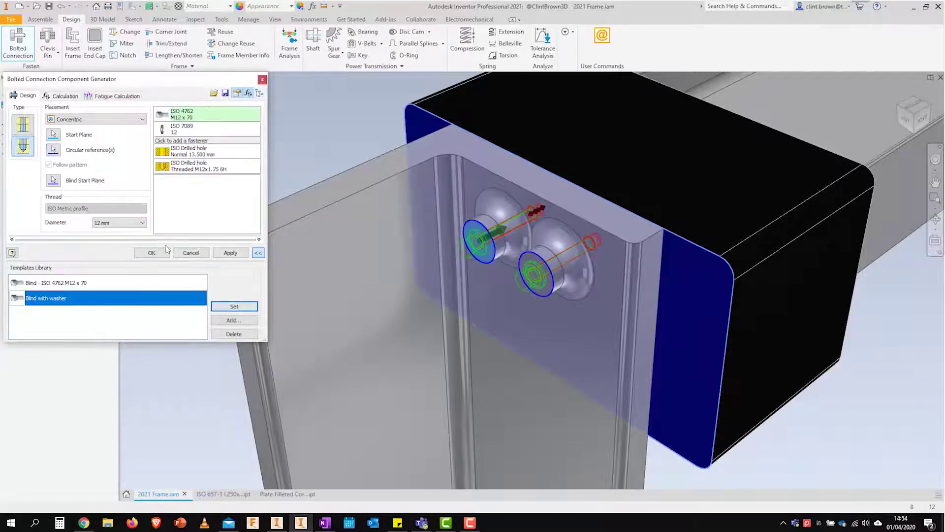
left_click(153, 253)
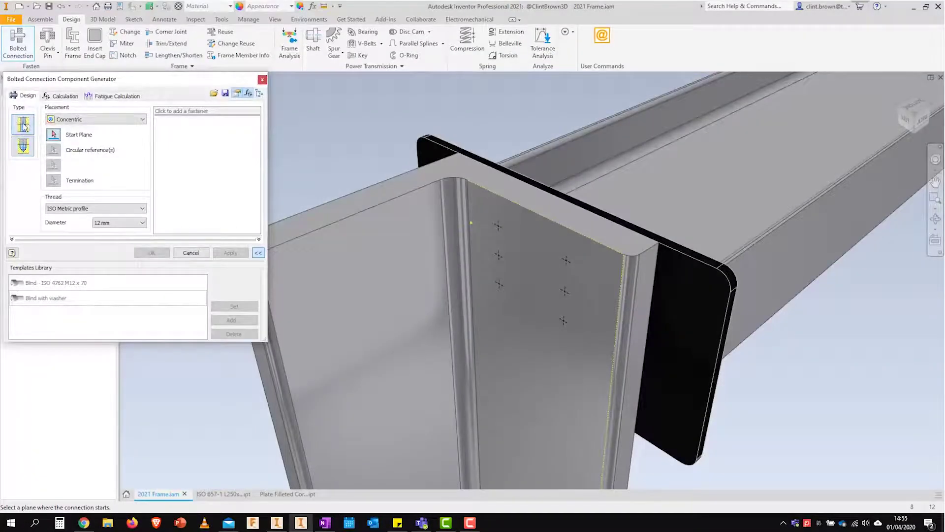
- Set on-point placement at the angle's sketch points, terminating at the end plate
left_click(122, 120)
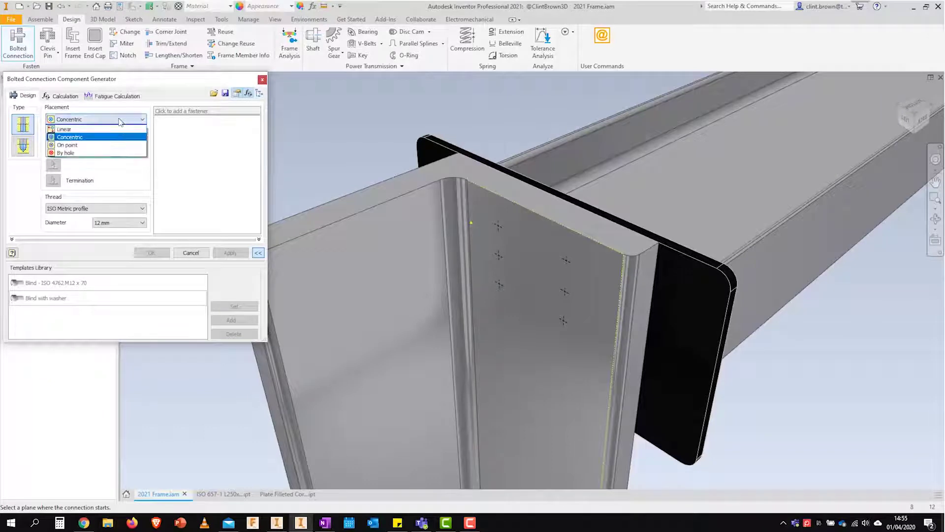
left_click(98, 148)
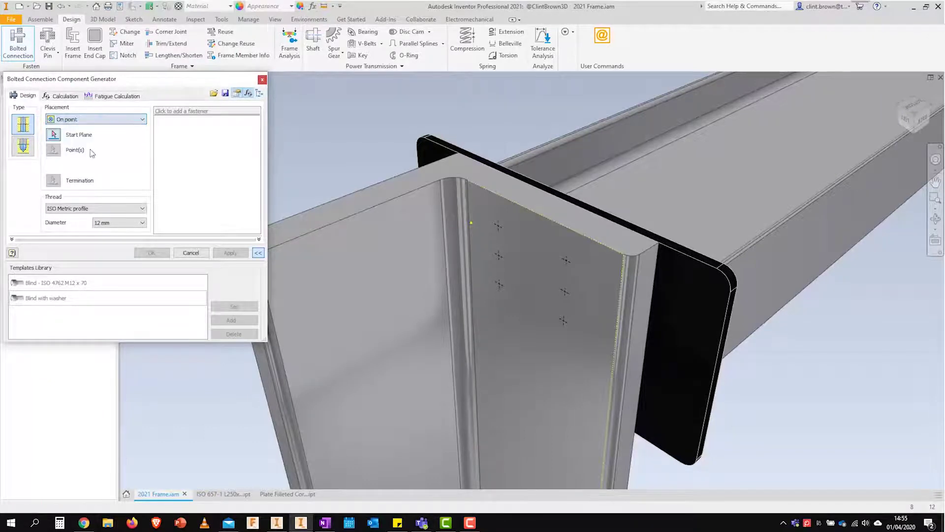
left_click(514, 359)
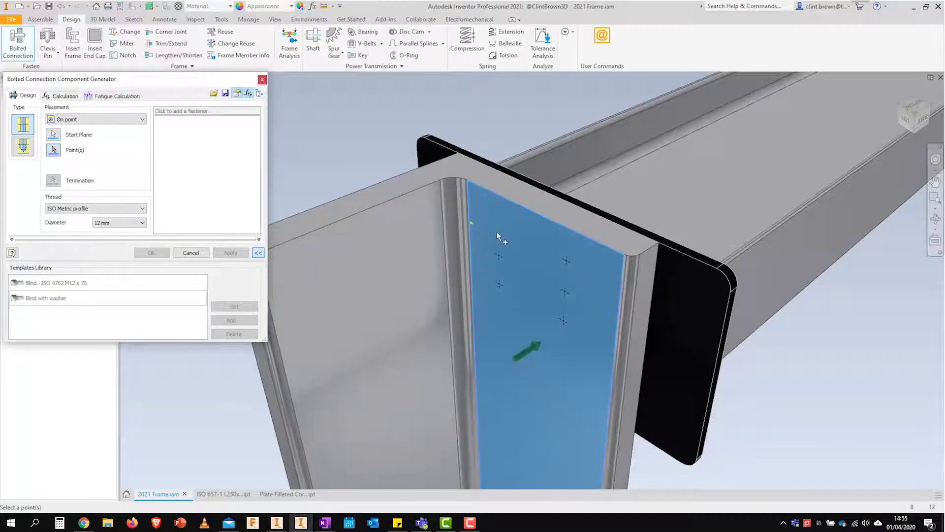
left_click(499, 254)
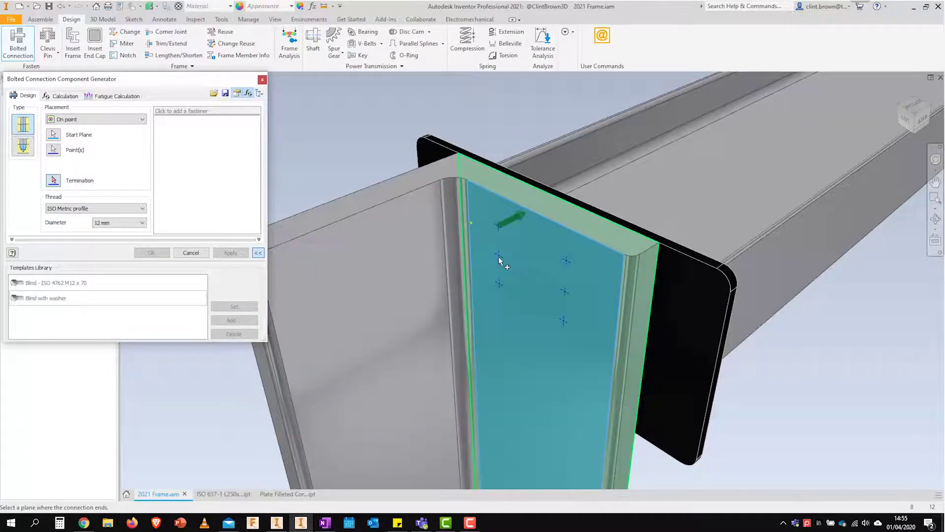
left_click(579, 205)
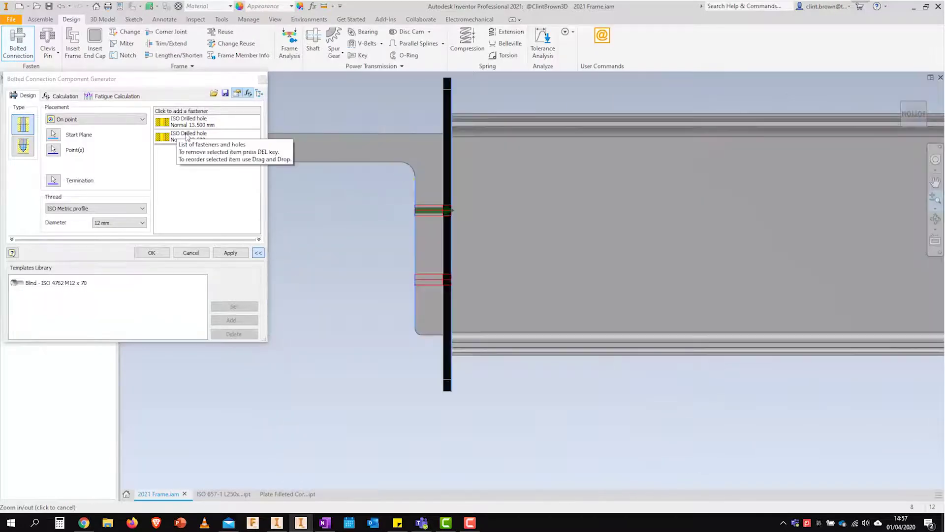
left_click(189, 124)
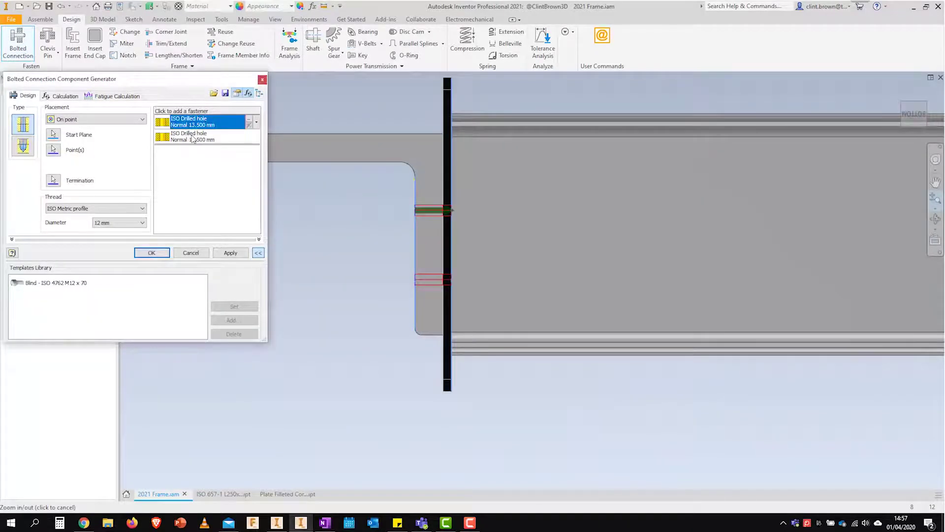
- Build the stack: ISO 4762 bolt, ISO 7089 washers on both sides, and an ISO 7719 M12 nut
left_click(193, 139)
left_click(205, 111)
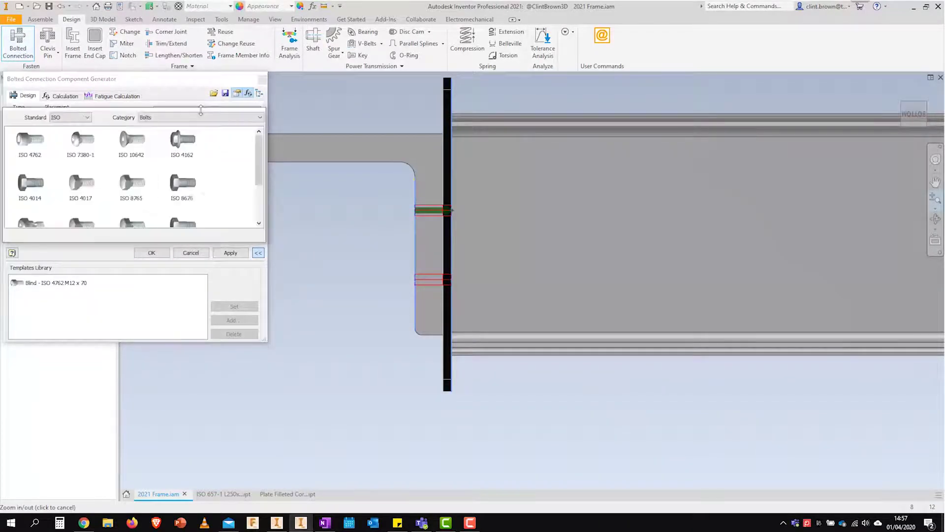
left_click(30, 148)
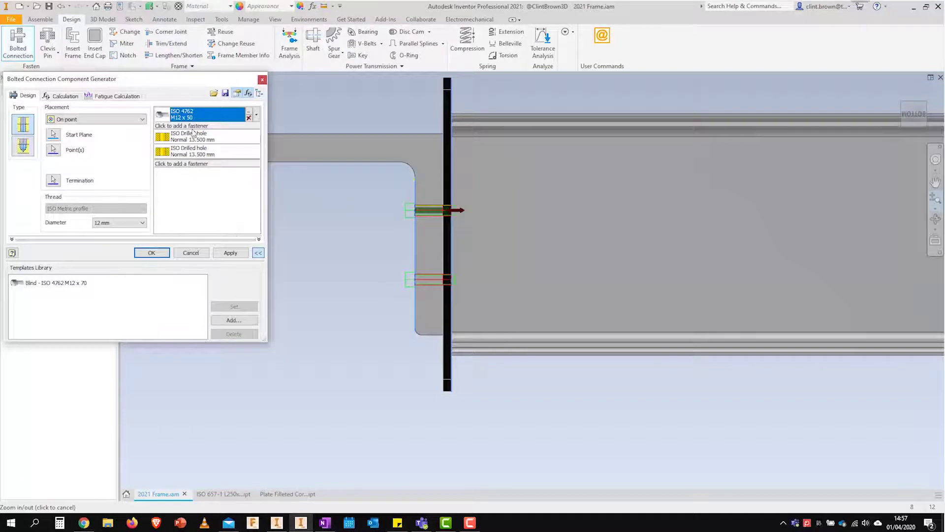
left_click(29, 150)
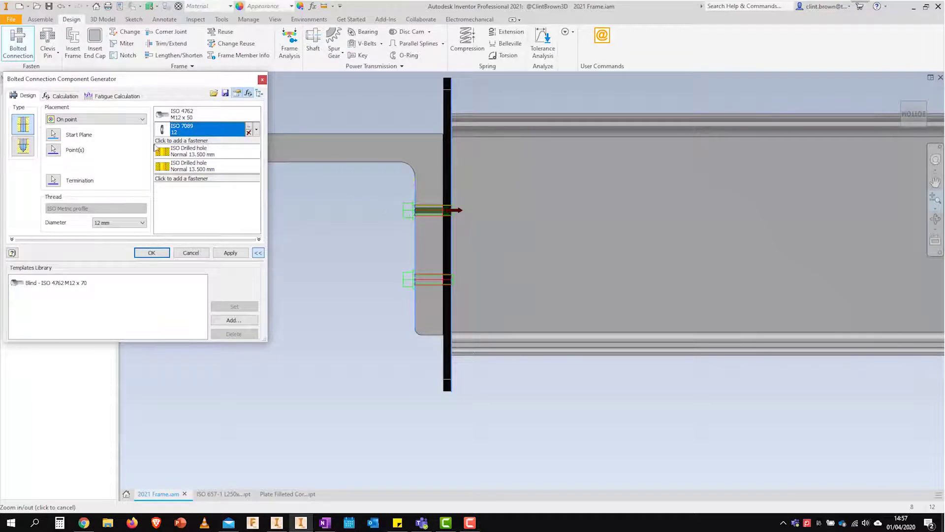
left_click(181, 178)
left_click(207, 185)
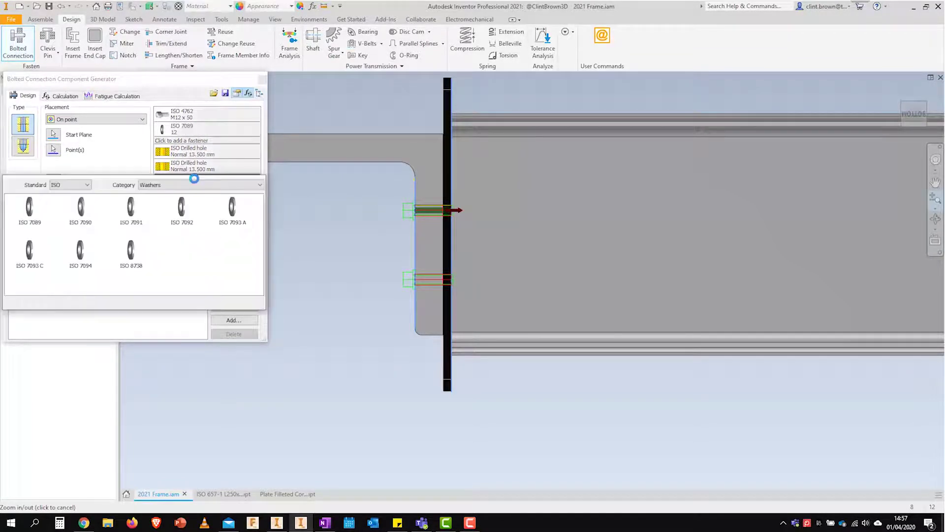
left_click(27, 212)
left_click(167, 193)
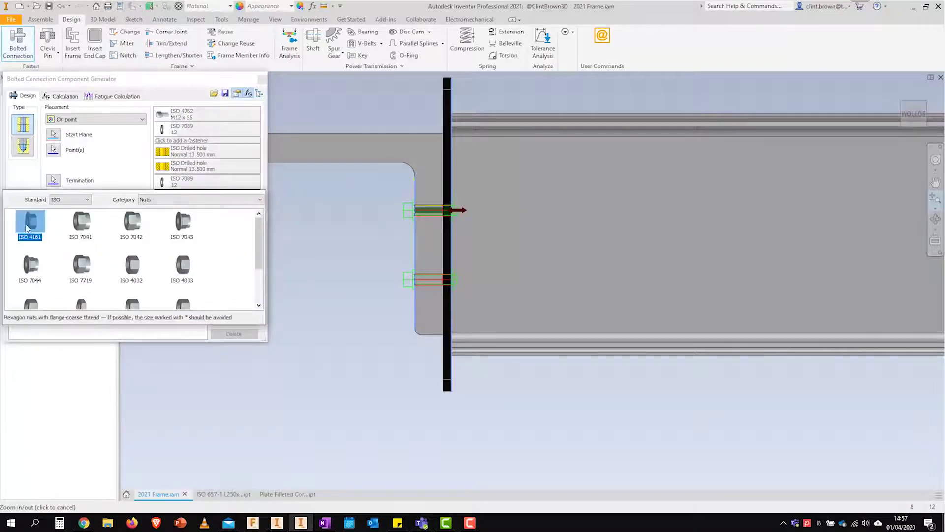
left_click(82, 268)
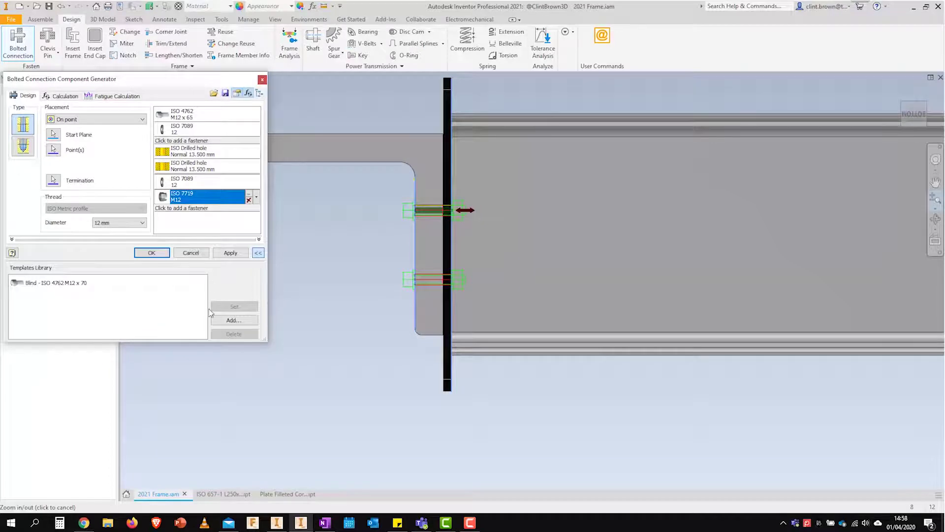
- Save the stack as template 'ISO 4762 M12 x 65' and generate the bolts
left_click(229, 321)
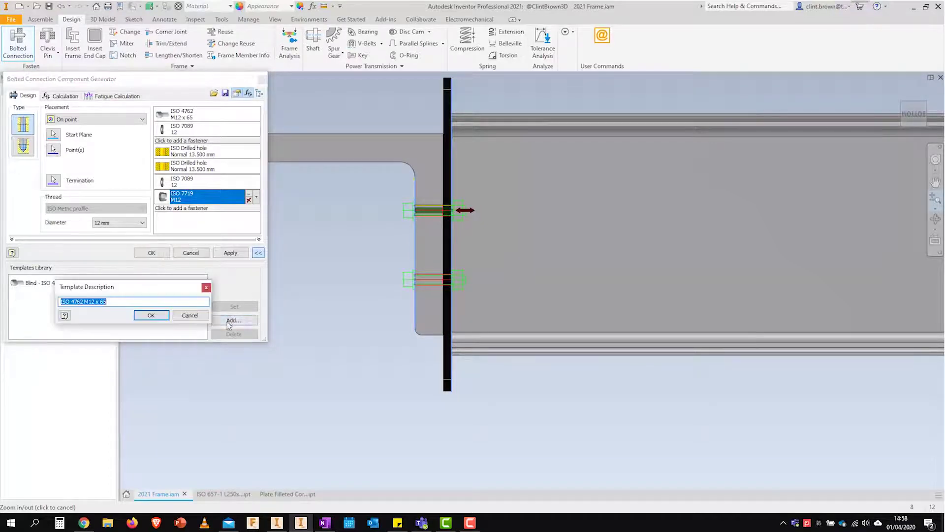
left_click(146, 317)
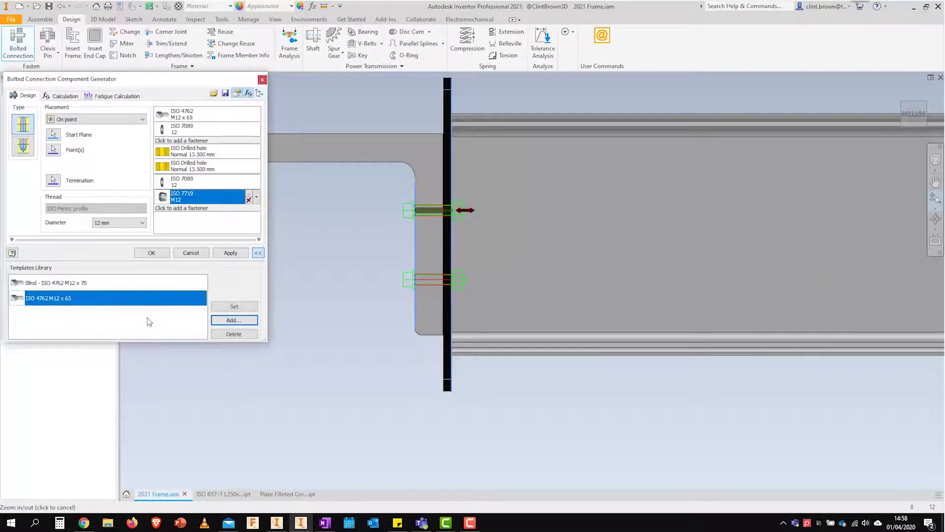
left_click(148, 255)
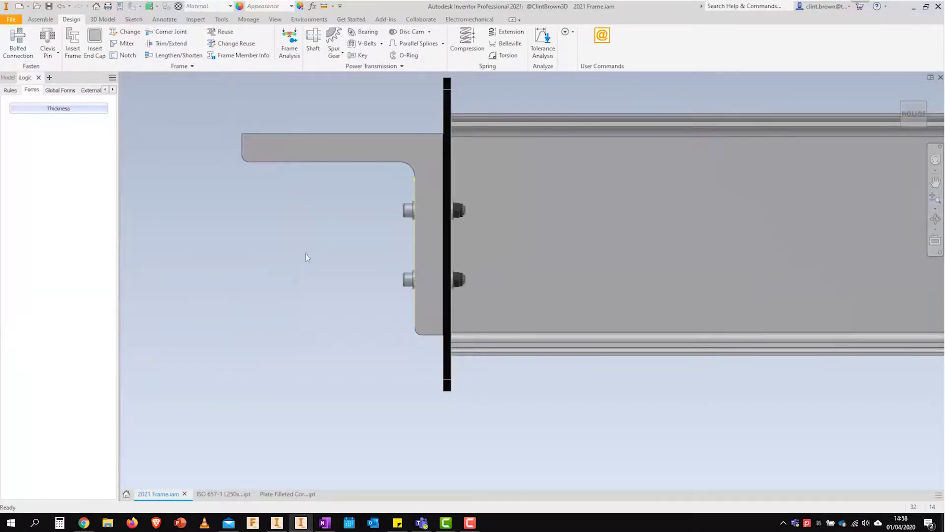
- Orbit the frame assembly to an angled view of the joint, then restore the home view
middle_click_drag(306, 256, 332, 217, "shift")
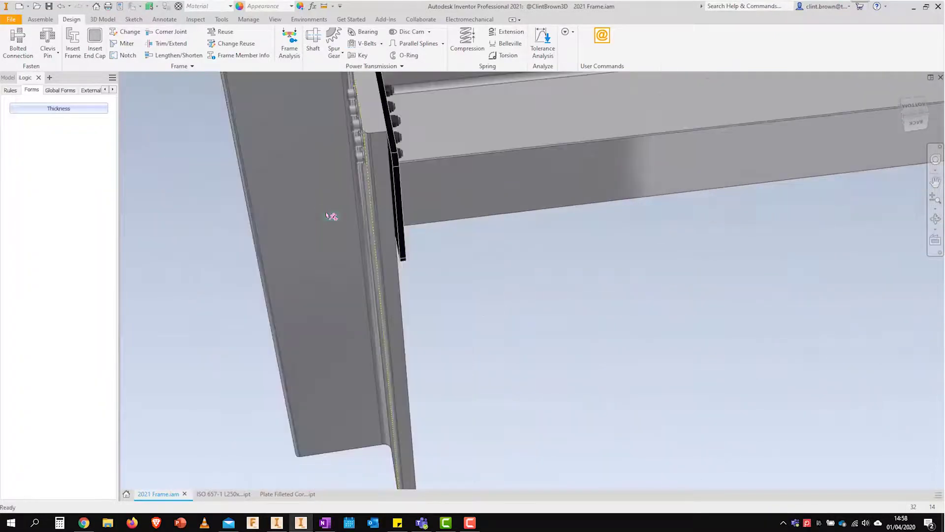
left_click(903, 95)
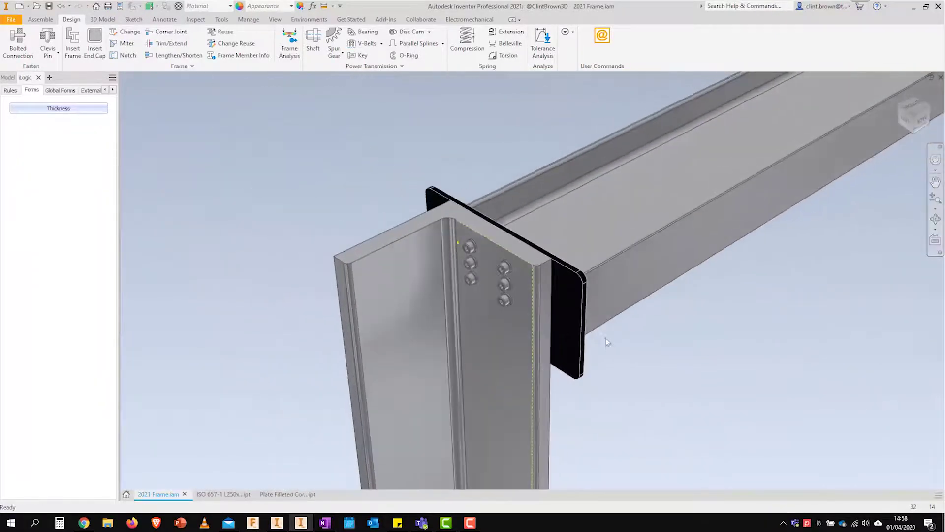
scroll(492, 173, "up", 5)
scroll(255, 253, "down", 5)
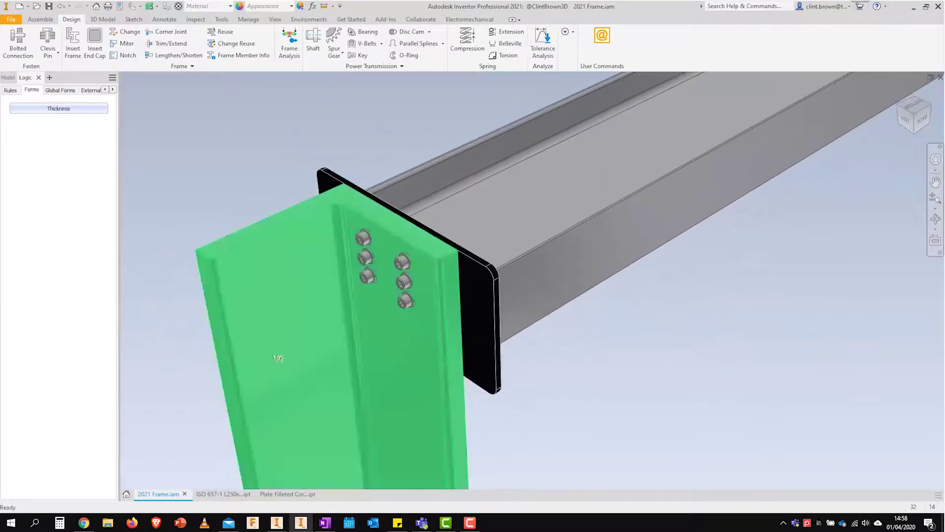
- Bring up the filleted plate part, passing through the angle column part, and centre its holes
left_click(230, 495)
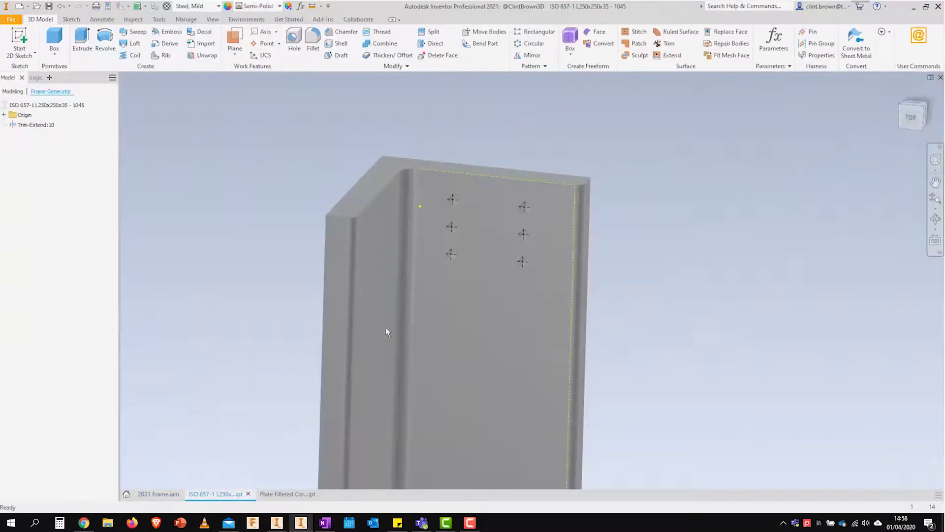
left_click(286, 494)
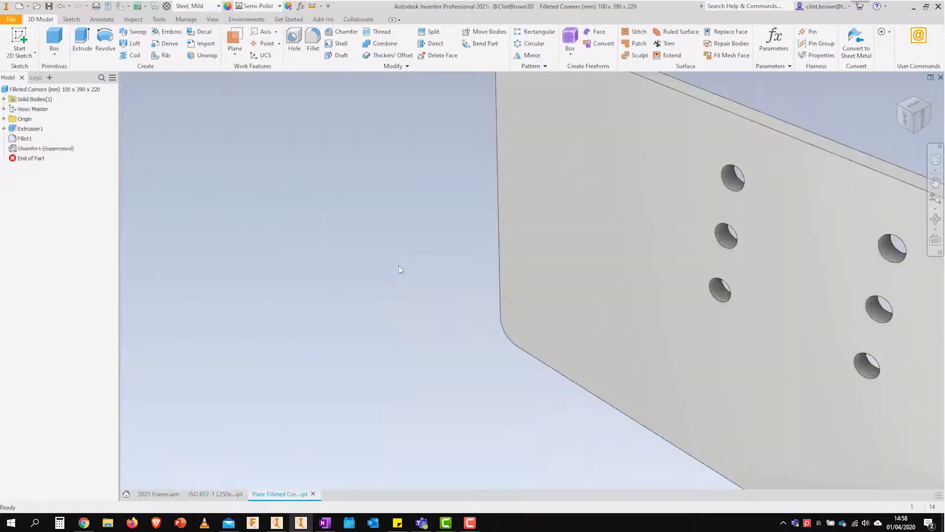
middle_click_drag(399, 269, 146, 266)
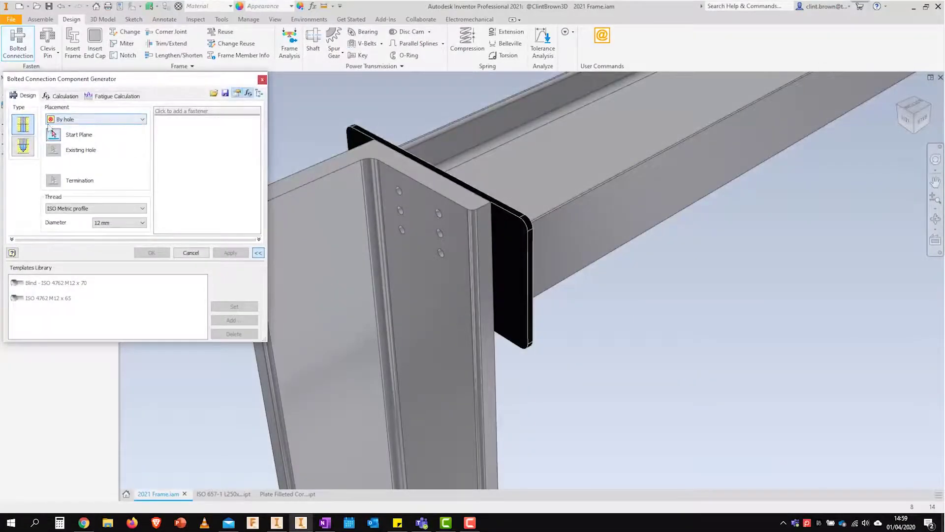
- Define a by-hole connection from the angle's web face through an existing hole to the end plate, following the pattern
left_click(416, 289)
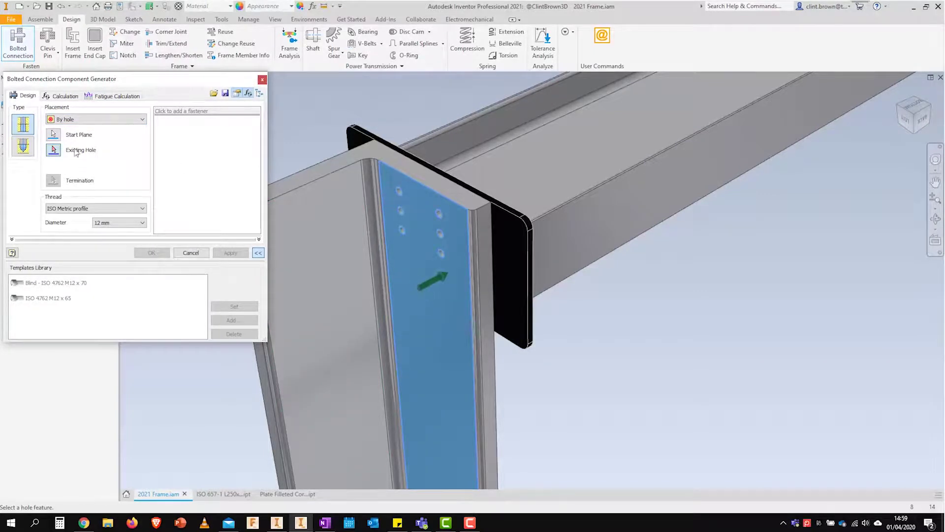
left_click(403, 189)
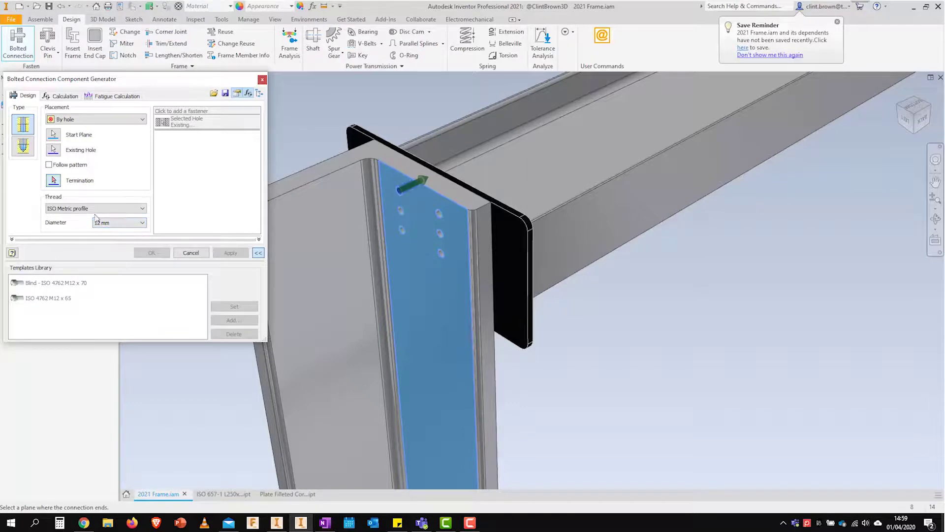
left_click(512, 213)
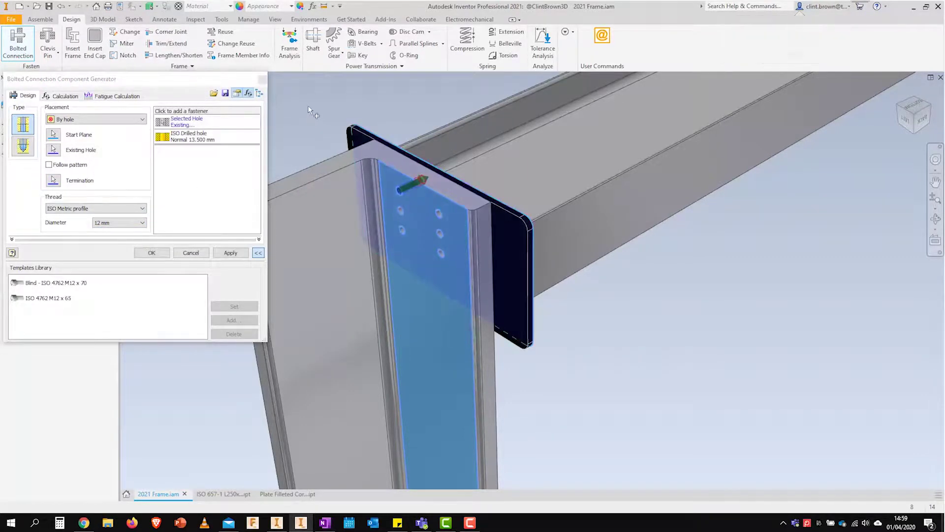
left_click(49, 165)
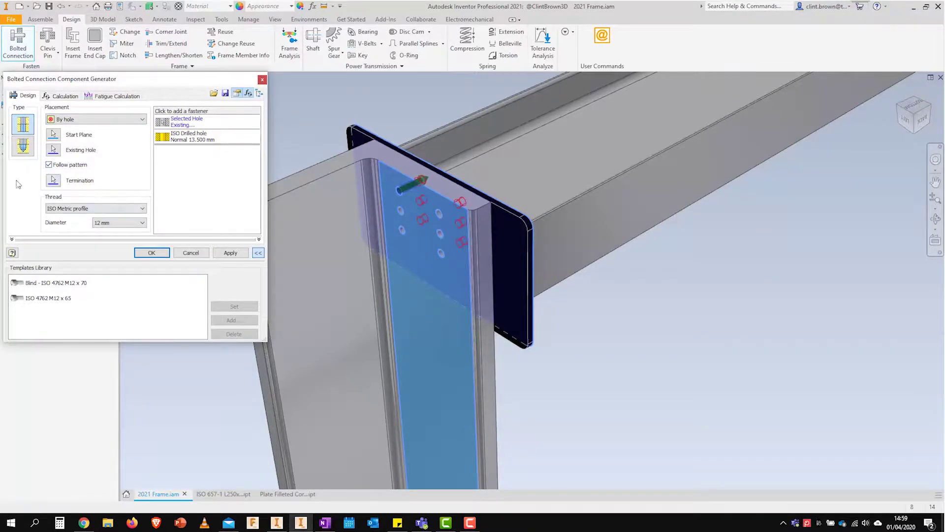
left_click(49, 165)
- Check the plate's holes, then fill all six pattern holes with the ISO 4762 M12 x 65 template set
left_click(279, 495)
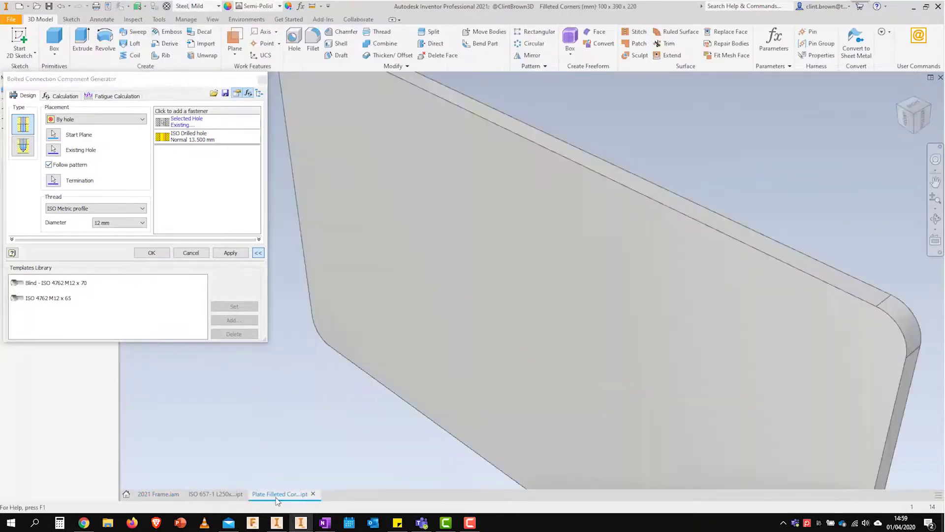
left_click(164, 495)
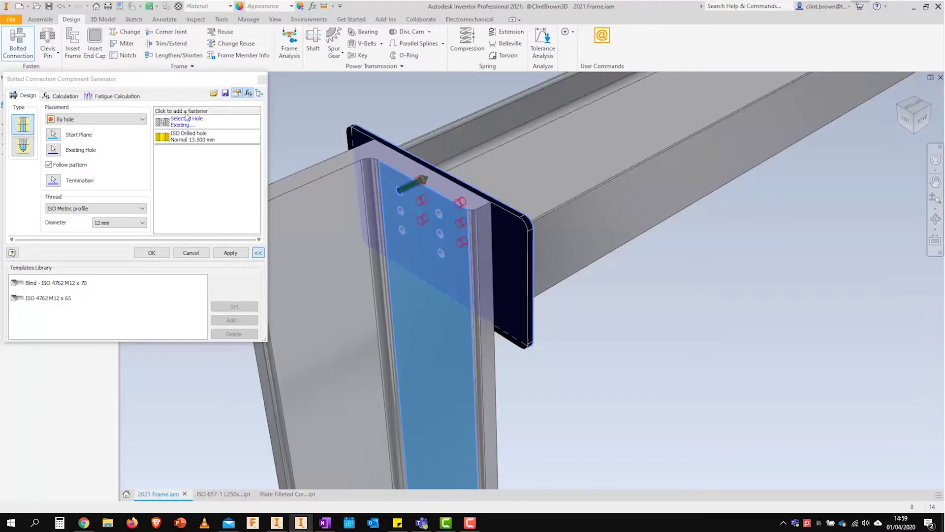
left_click(99, 298)
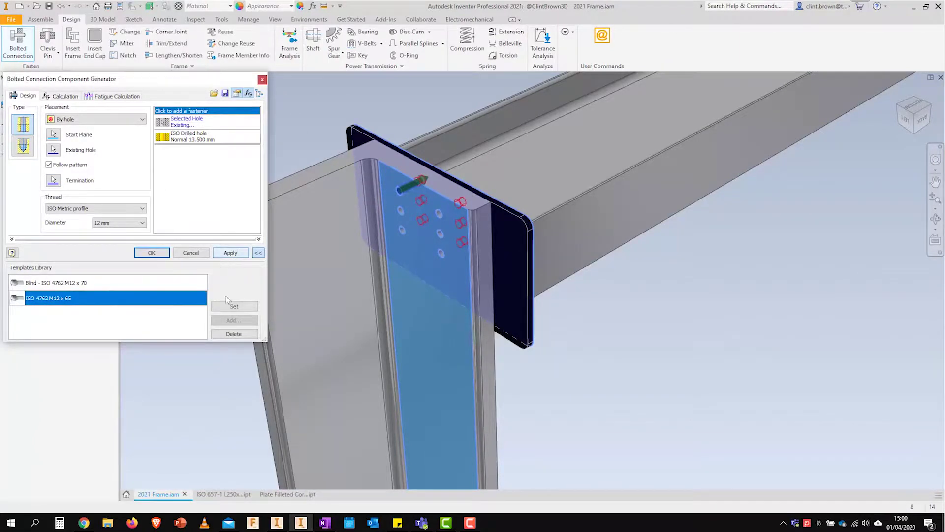
left_click(234, 306)
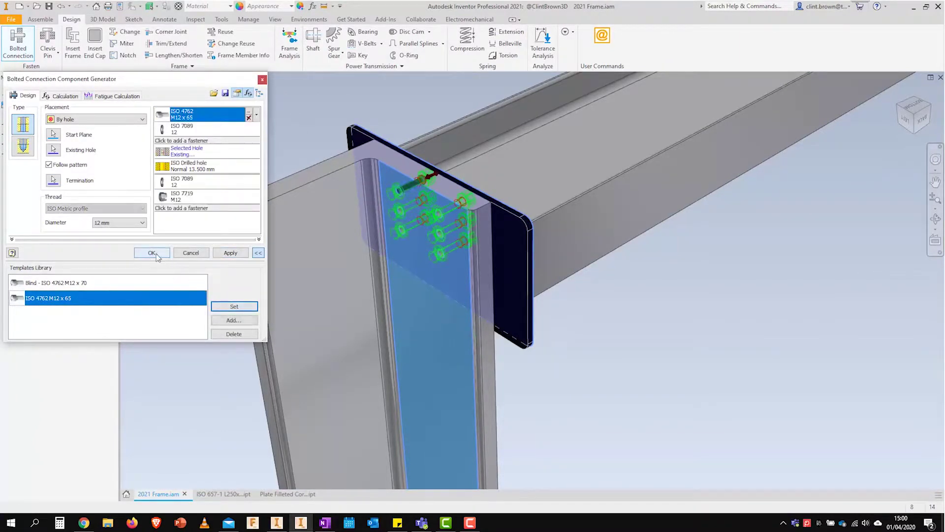
left_click(152, 253)
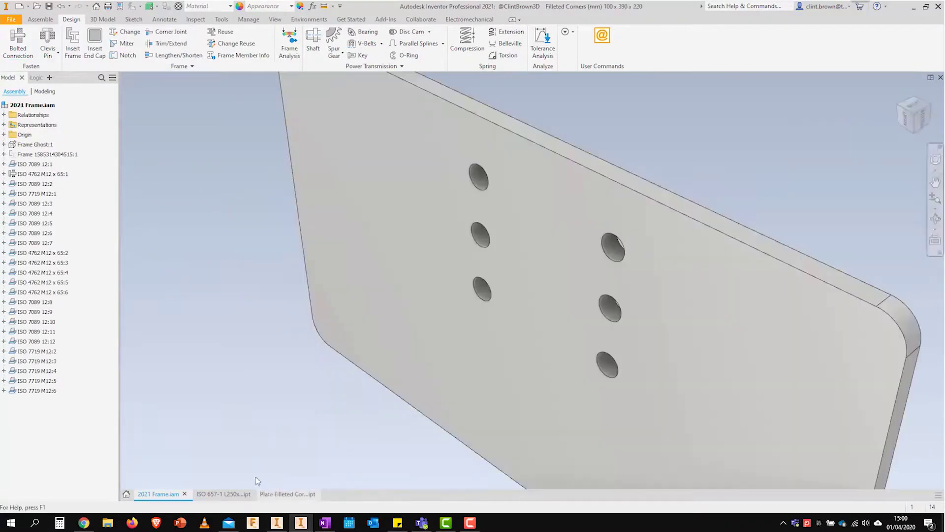
left_click(158, 493)
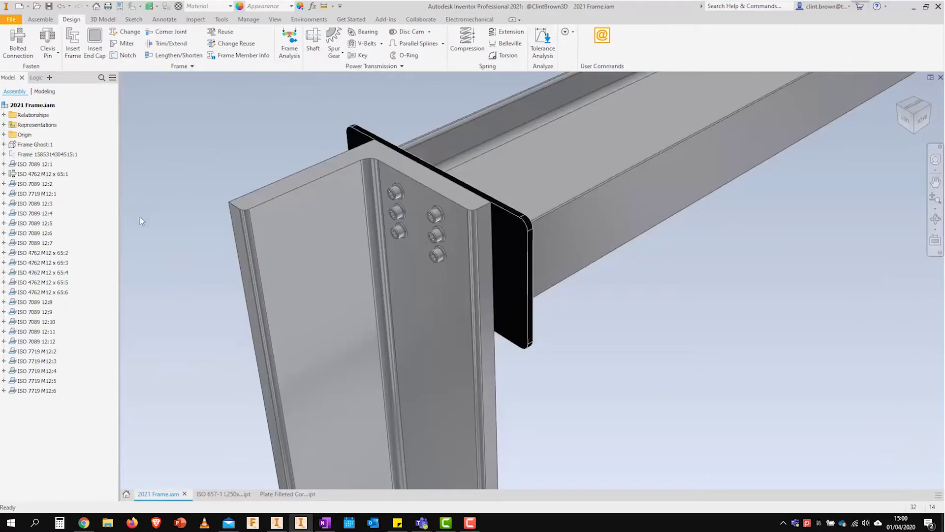